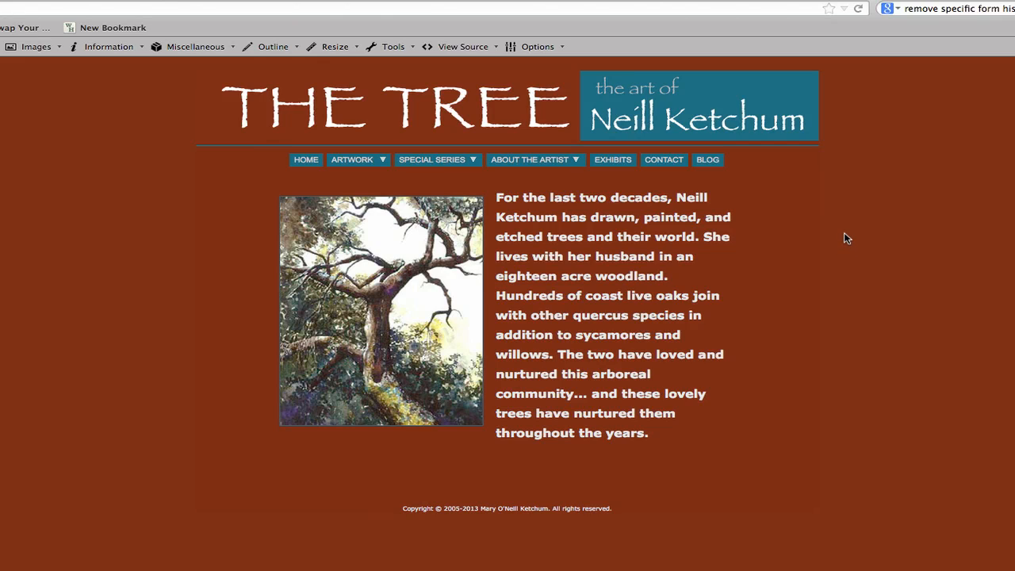
# View the site's blog page and return to the home page.
pyautogui.click(708, 160)
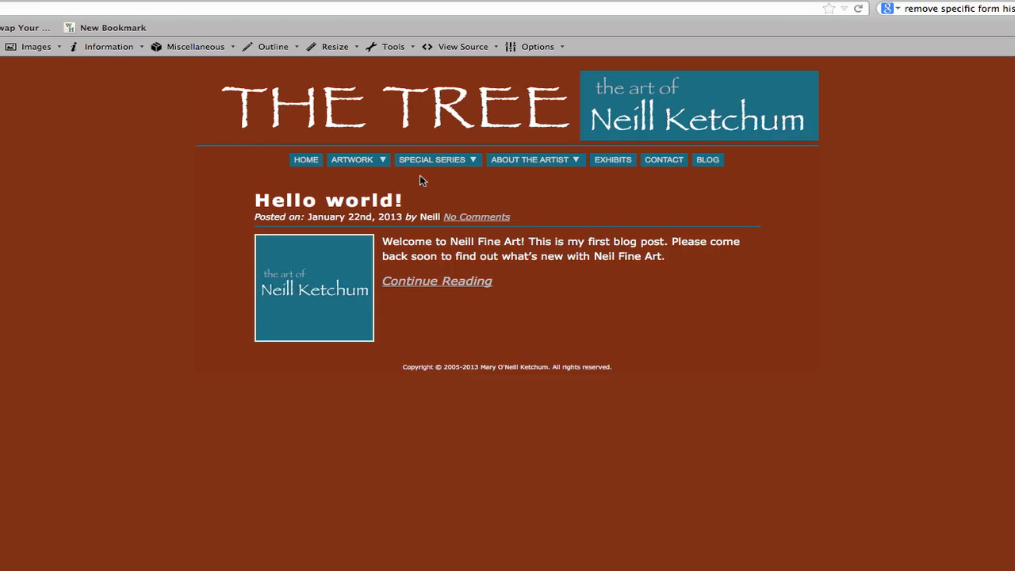
pyautogui.click(309, 161)
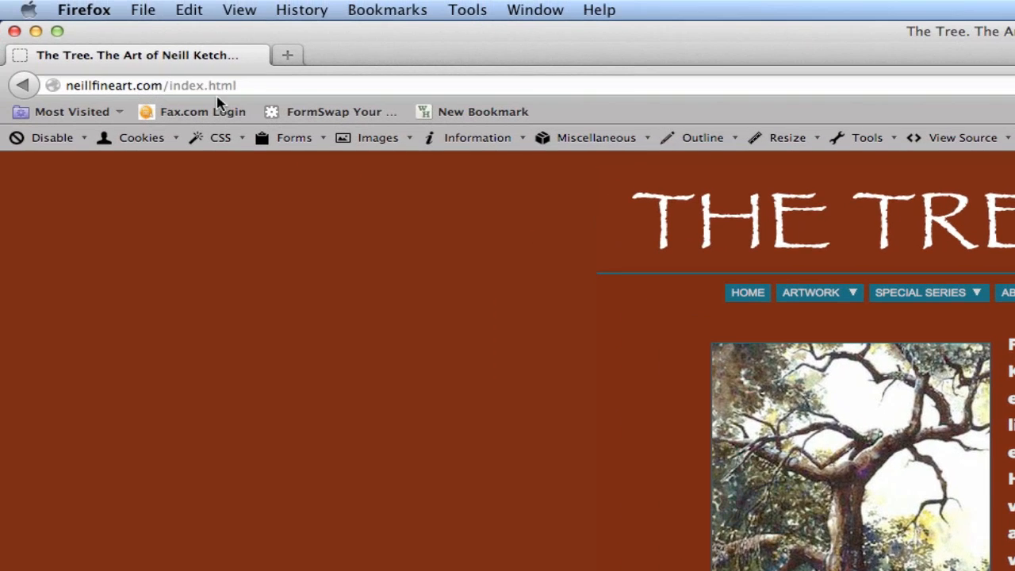
# Go to the blog's WordPress admin page at neillfineart.com/blog/wp-admin/.
pyautogui.moveTo(277, 85); pyautogui.dragTo(170, 85)
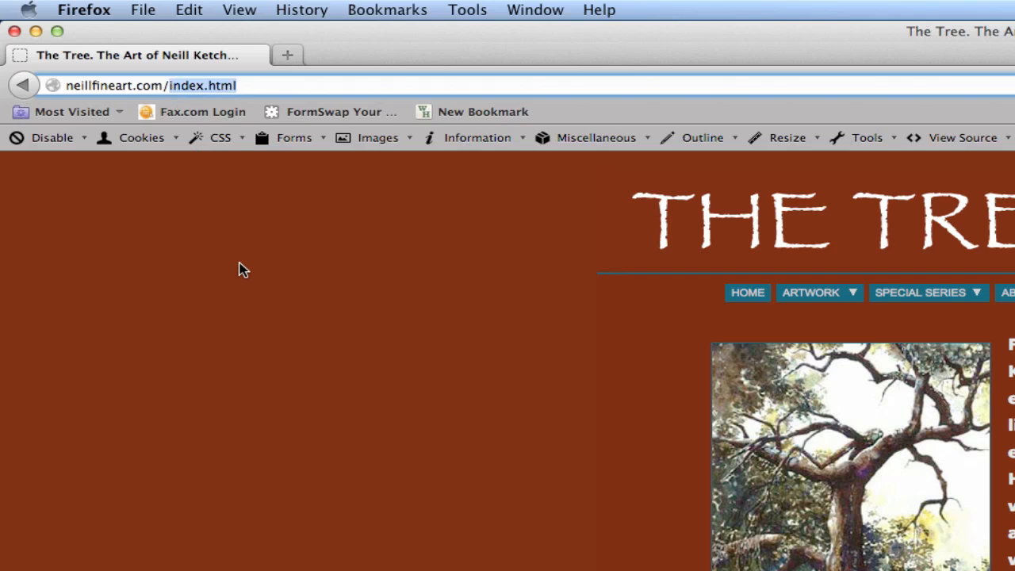
pyautogui.write('wp-admin')
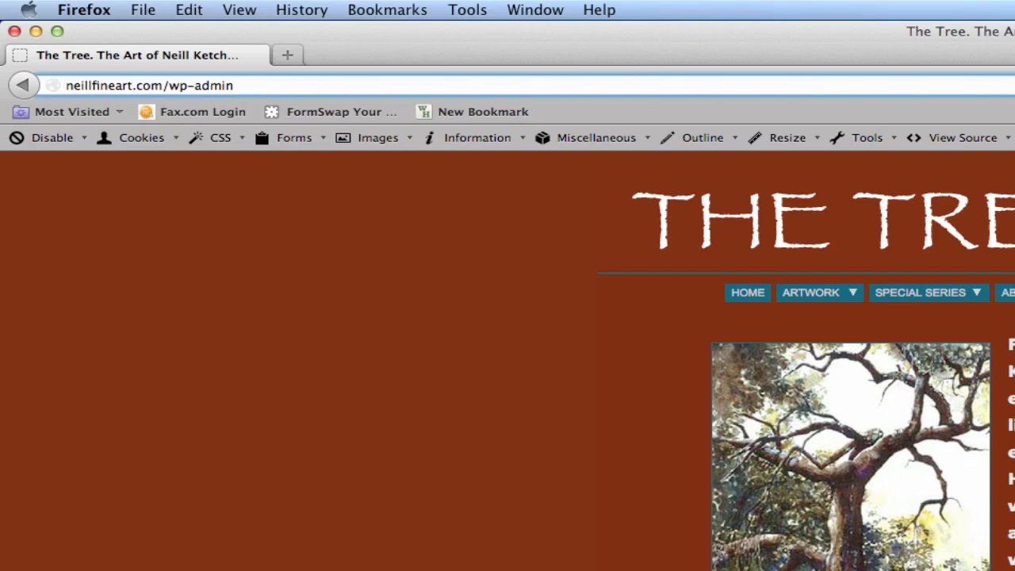
pyautogui.press('BackSpace')
pyautogui.press('BackSpace')
pyautogui.press('BackSpace')
pyautogui.press('BackSpace')
pyautogui.press('BackSpace')
pyautogui.press('BackSpace')
pyautogui.press('BackSpace')
pyautogui.press('BackSpace')
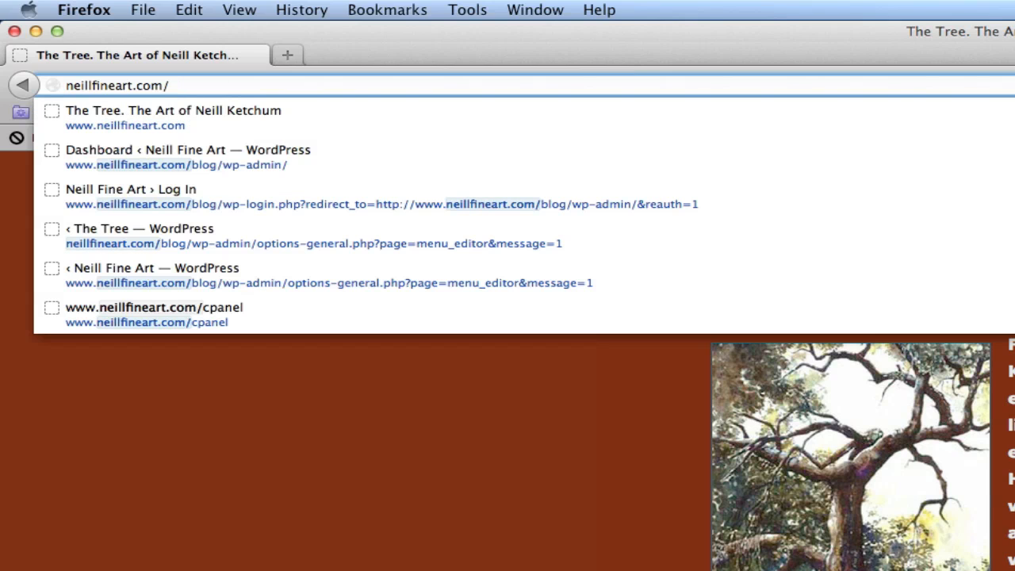
pyautogui.write('blog/')
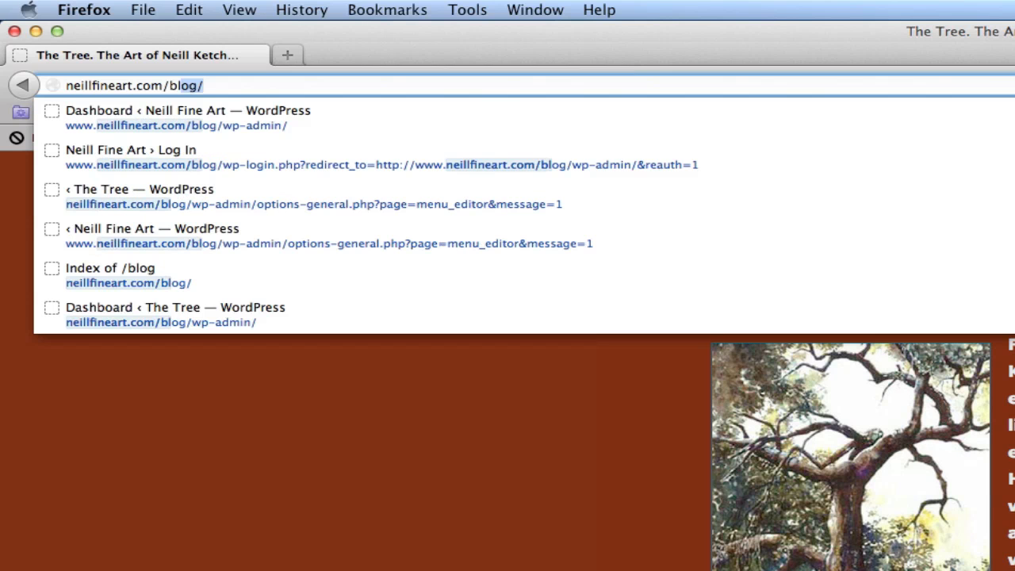
pyautogui.press('Right')
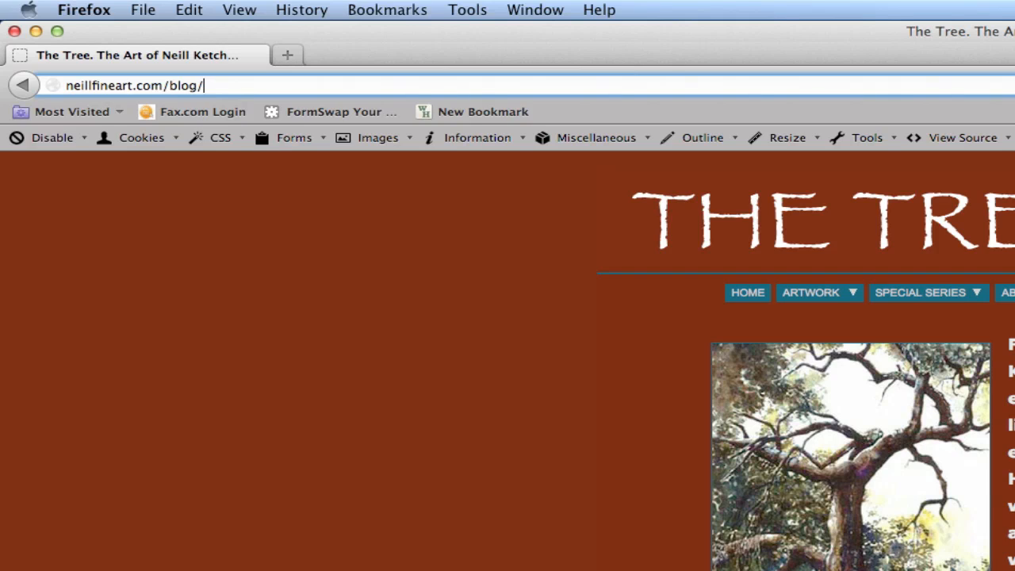
pyautogui.write('wp-admin/')
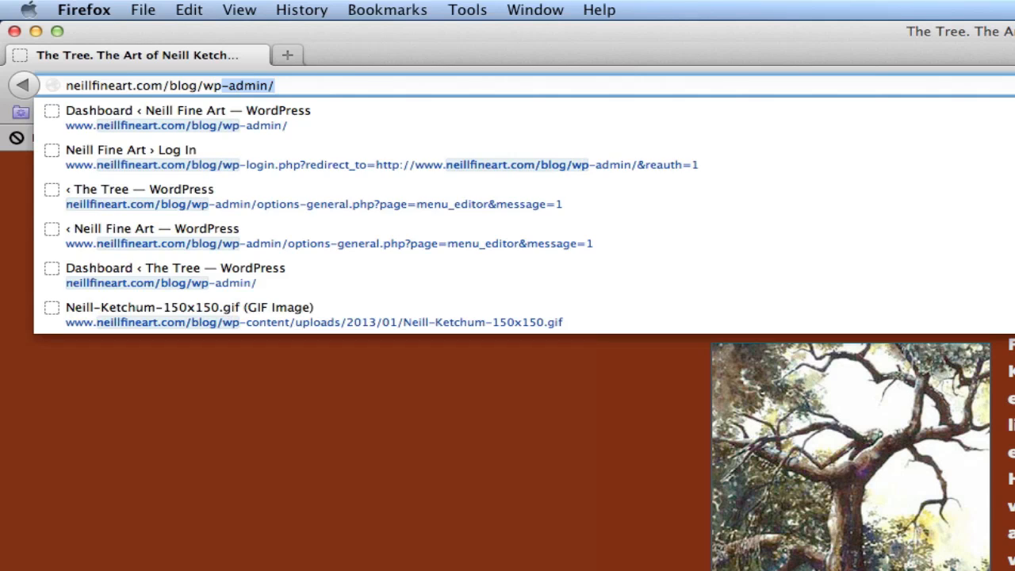
pyautogui.press('Return')
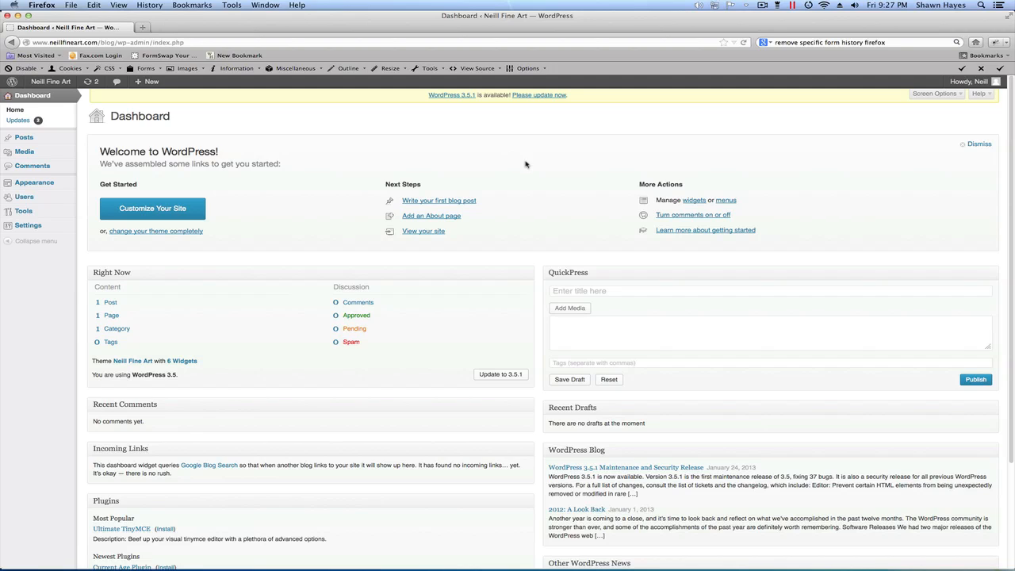
# Look over the dashboard's welcome area, Right Now summary, comments, incoming links and other overview boxes.
pyautogui.scroll(-2, 535, 169)
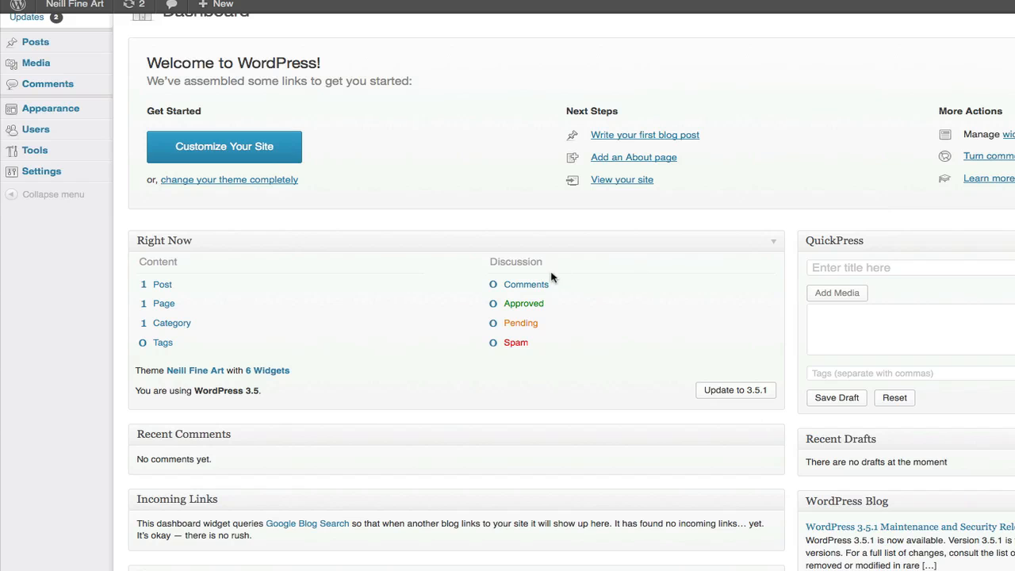
pyautogui.scroll(-1, 627, 355)
pyautogui.scroll(-2, 627, 355)
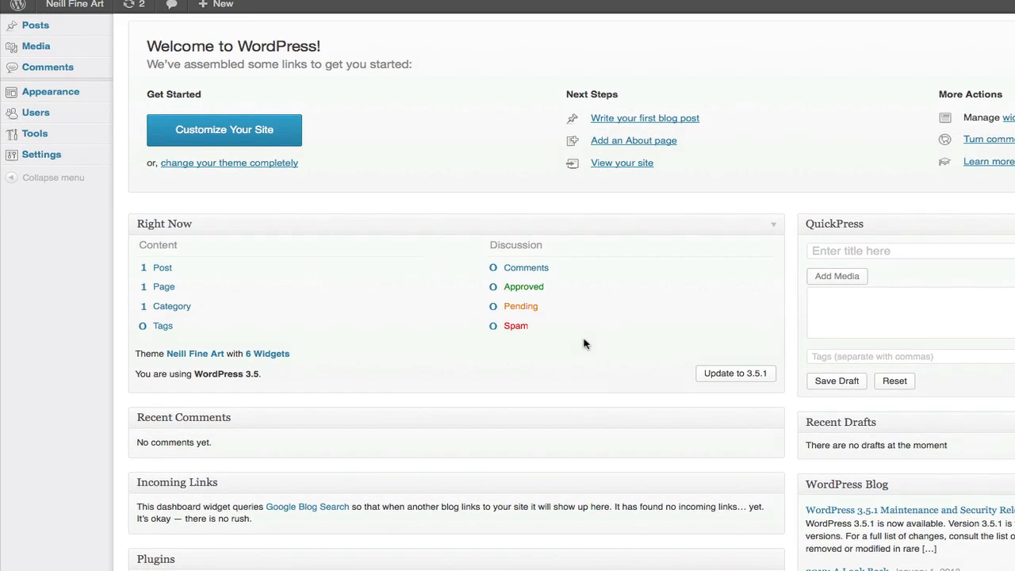
pyautogui.scroll(2, 592, 341)
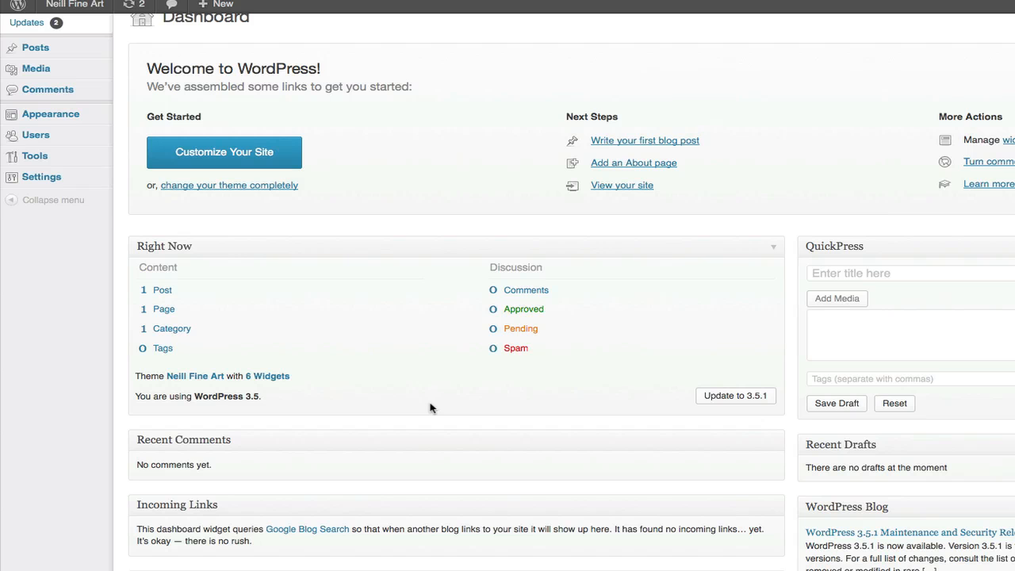
pyautogui.scroll(1, 430, 407)
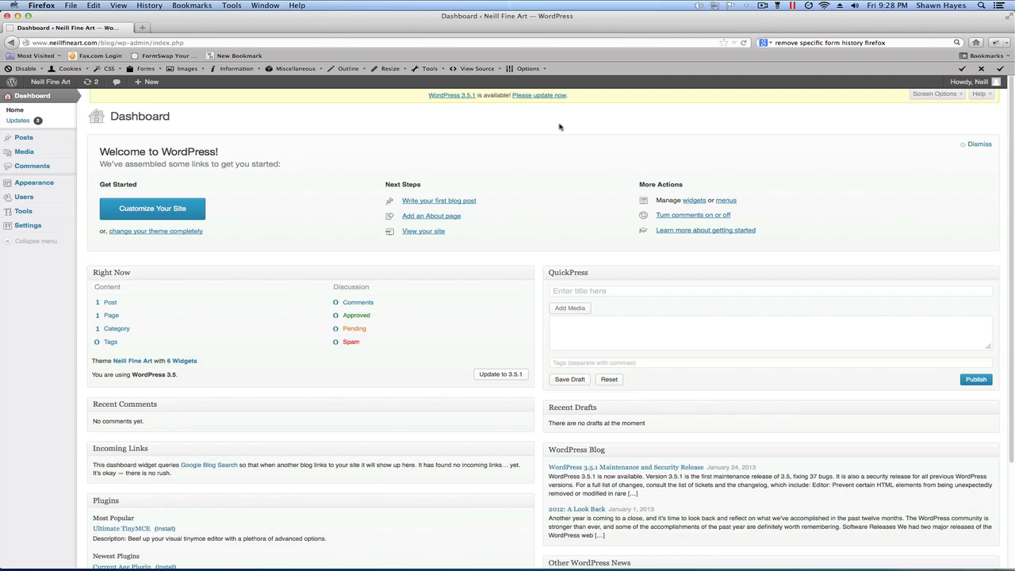
pyautogui.scroll(-5, 595, 166)
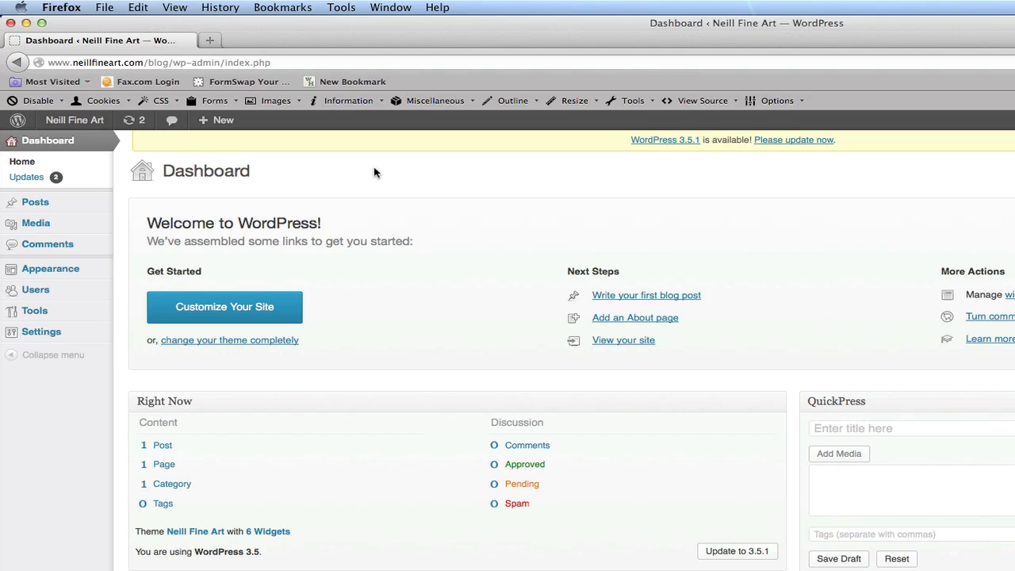
# Review the available core and plugin updates on the WordPress Updates page and return to the dashboard home.
pyautogui.click(38, 163)
pyautogui.click(39, 178)
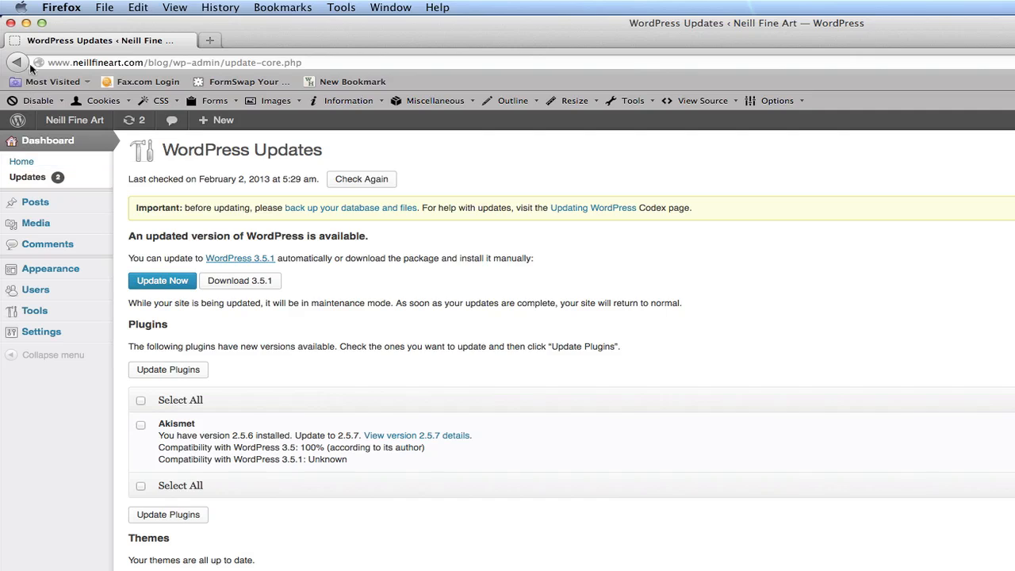
pyautogui.click(24, 162)
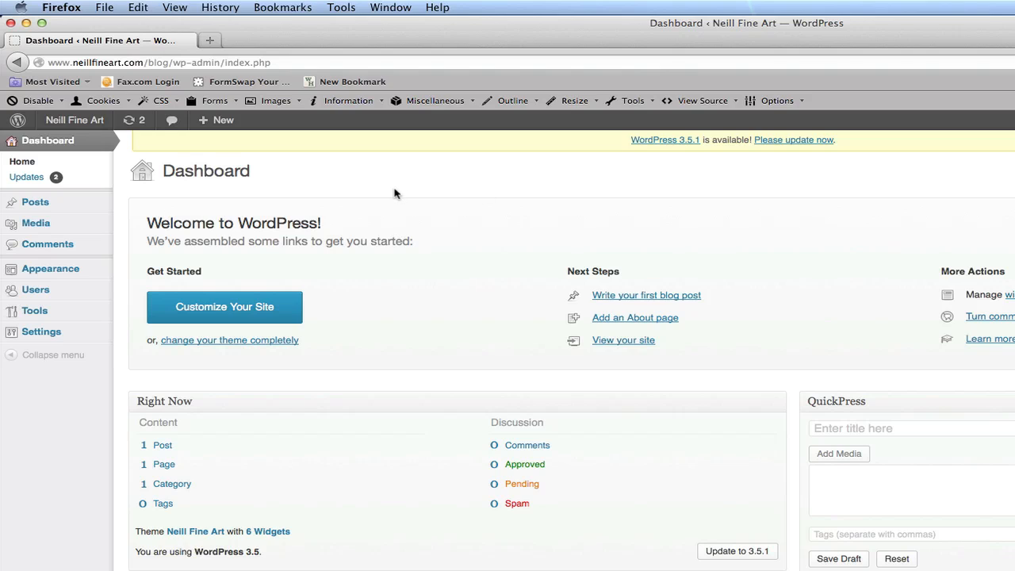
# Open the list of all posts and check the actions offered for the "Hello world!" post.
pyautogui.moveTo(68, 204)
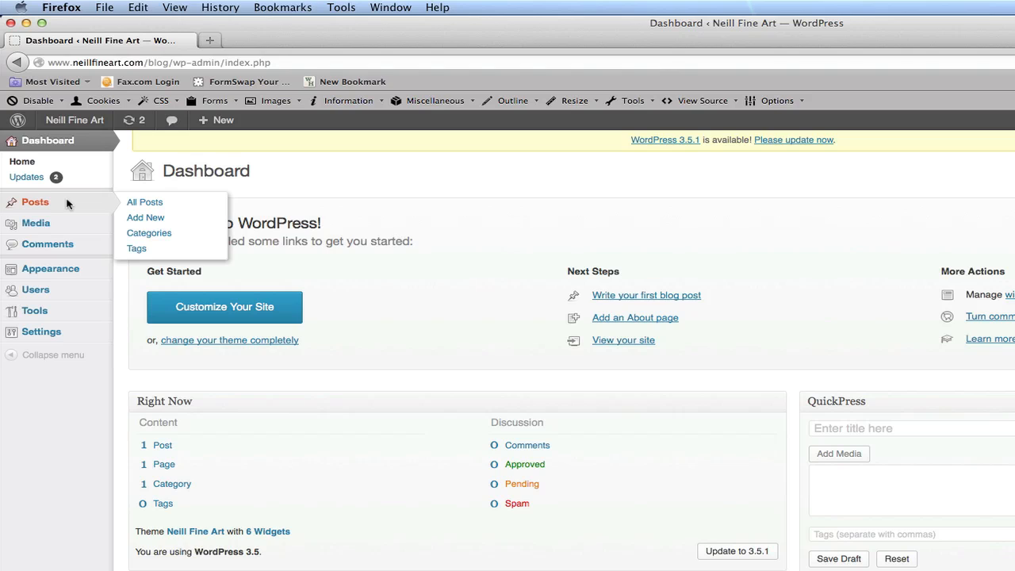
pyautogui.click(147, 203)
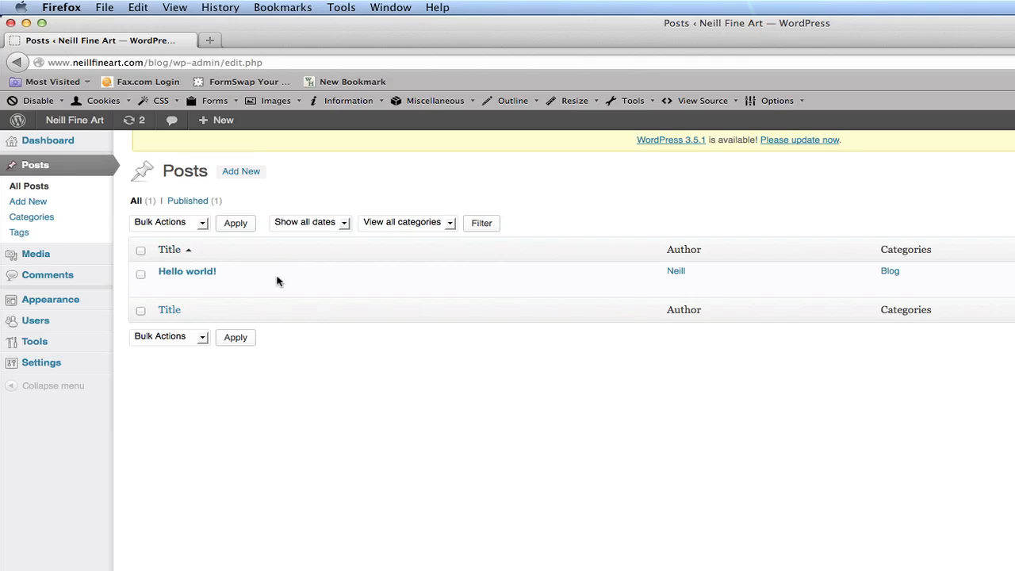
pyautogui.moveTo(198, 284)
pyautogui.moveTo(143, 283)
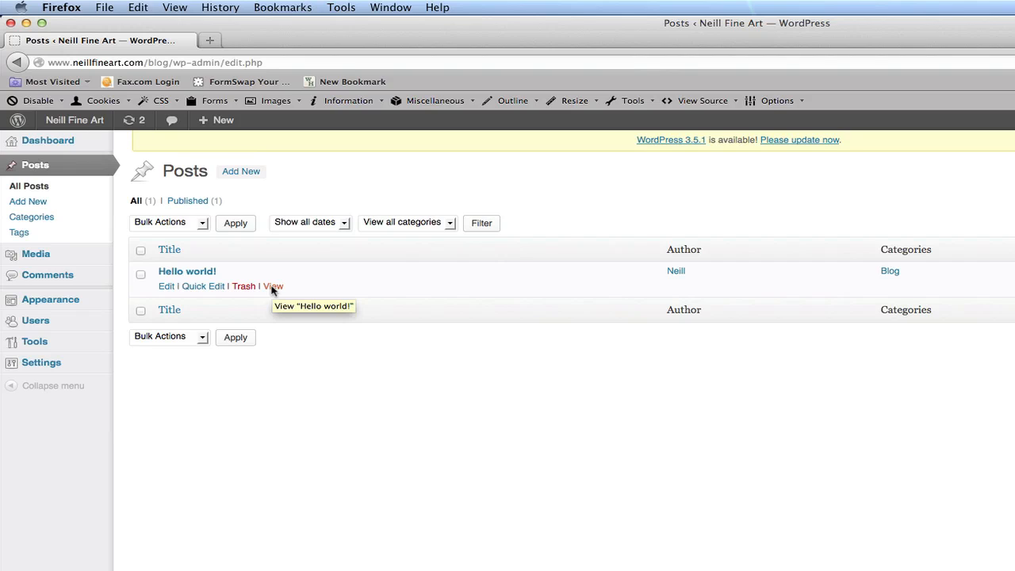
# Check the bulk action choices and the date filter choices above the post list without applying any.
pyautogui.click(202, 225)
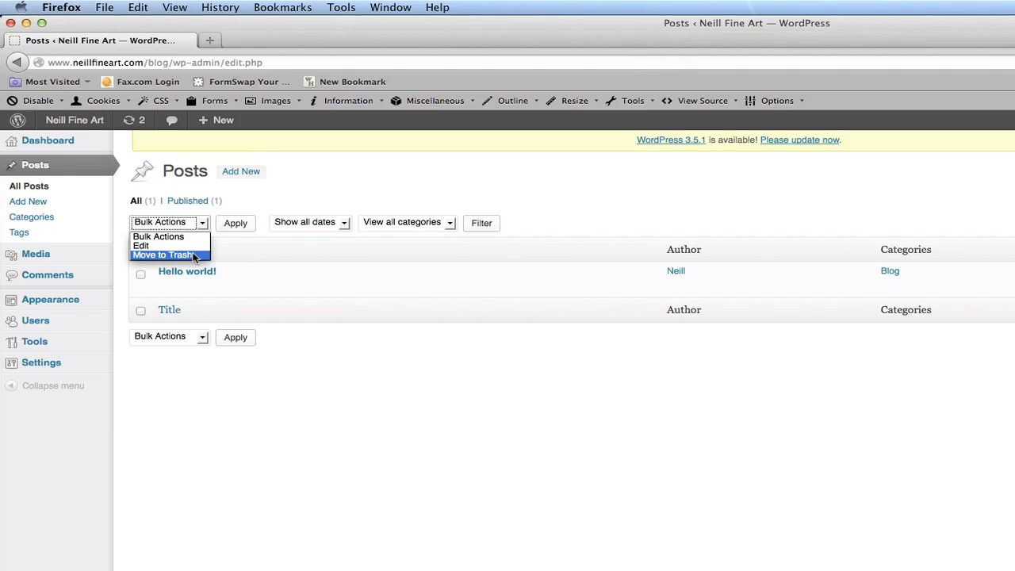
pyautogui.click(371, 251)
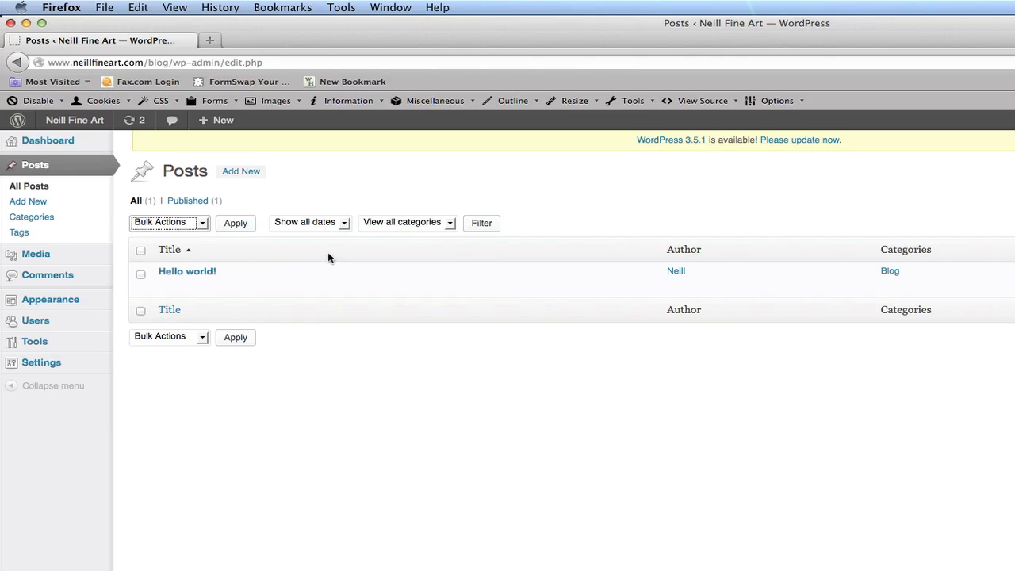
pyautogui.click(345, 223)
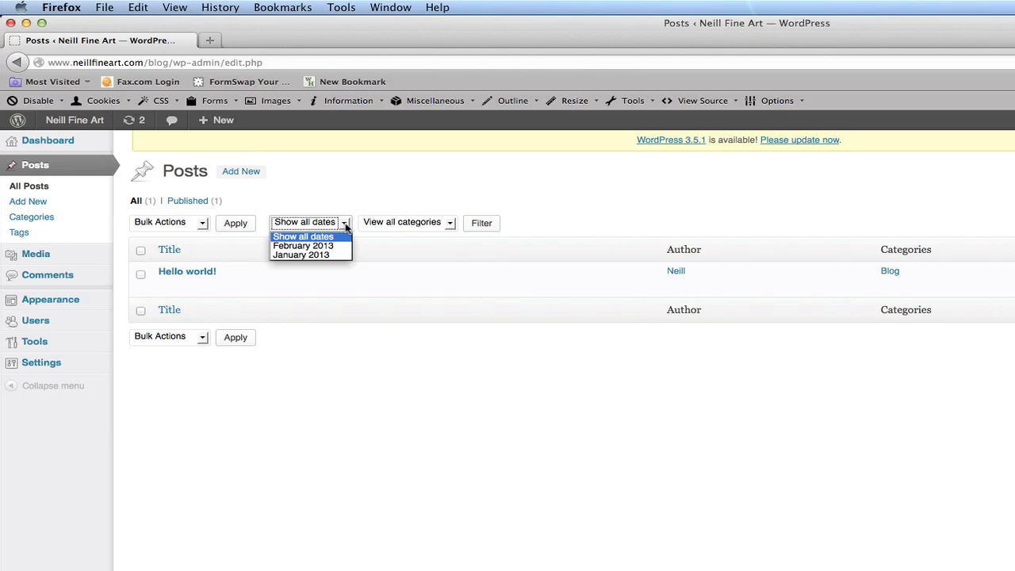
pyautogui.click(414, 189)
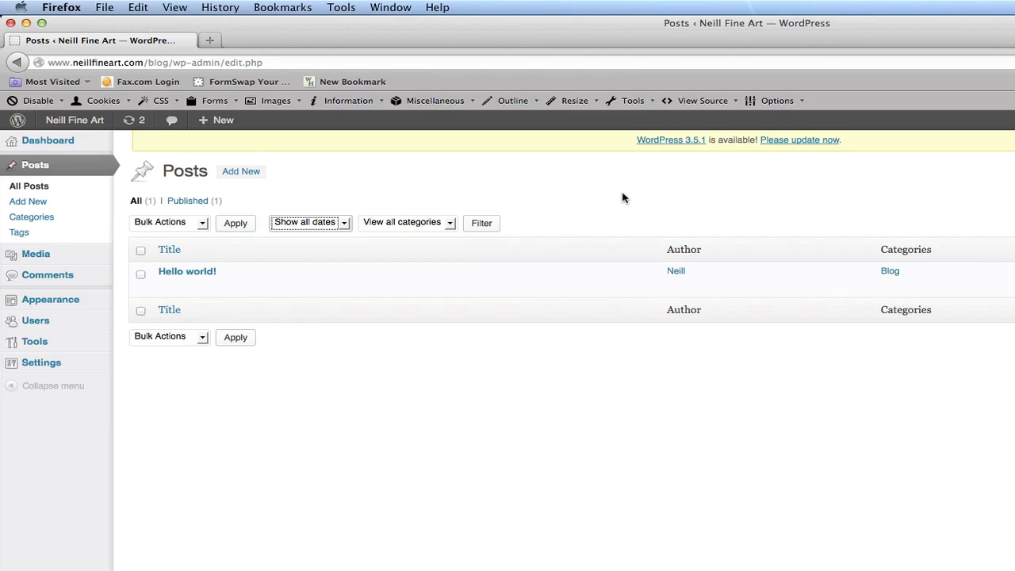
pyautogui.click(660, 199)
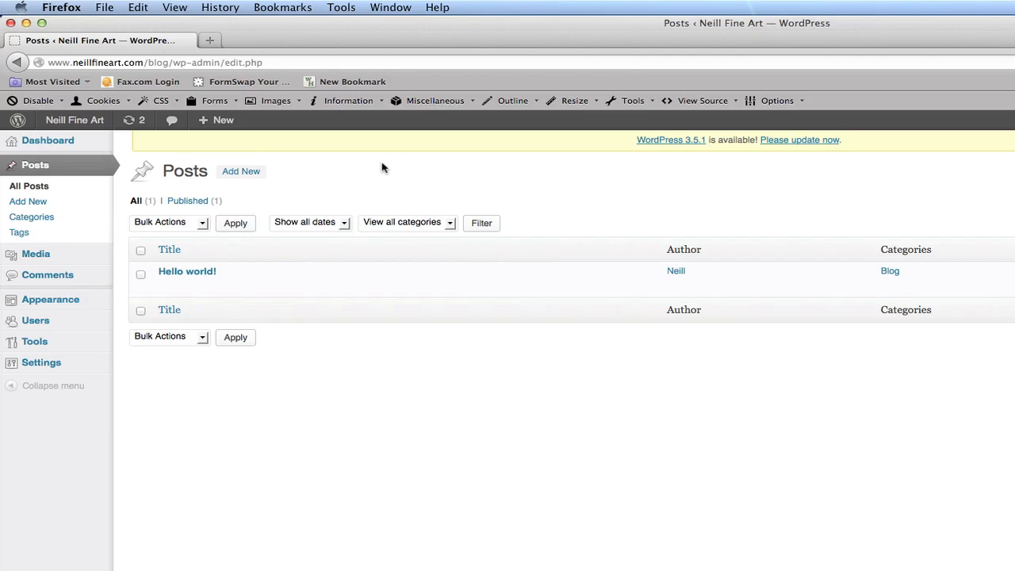
# Return to the dashboard, open the post Categories page and examine the Blog category in the list.
pyautogui.click(46, 139)
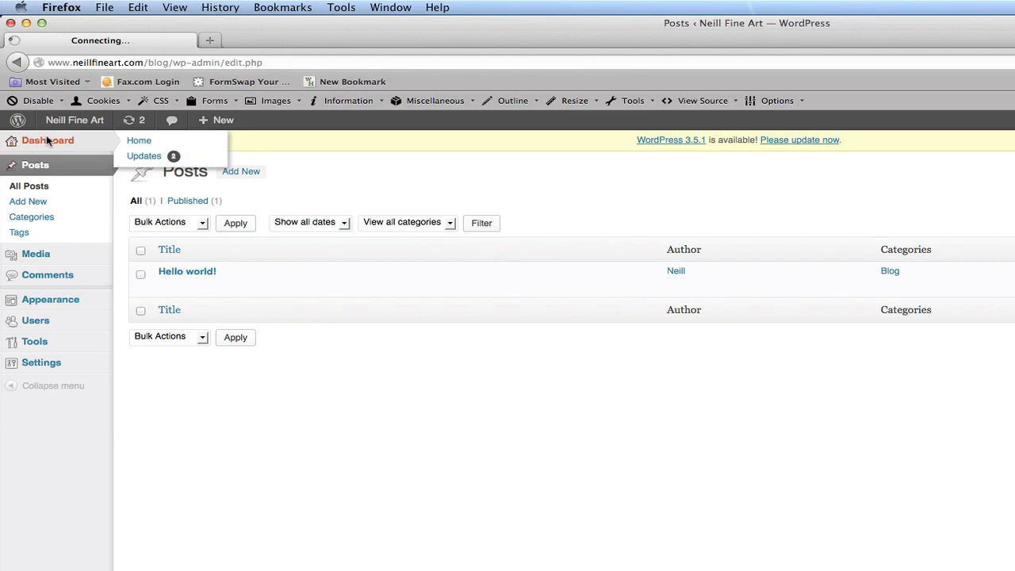
pyautogui.moveTo(44, 203)
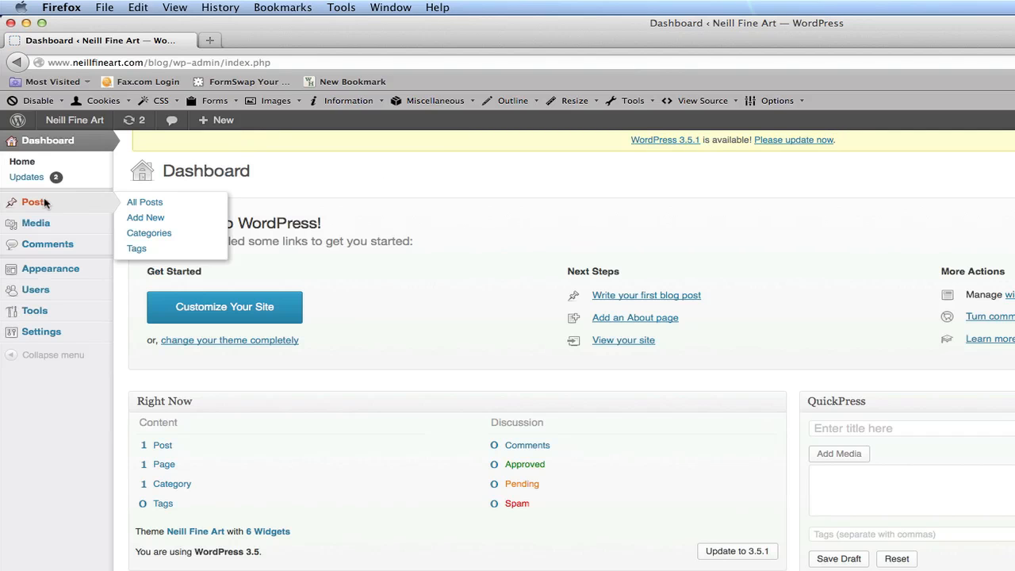
pyautogui.click(149, 234)
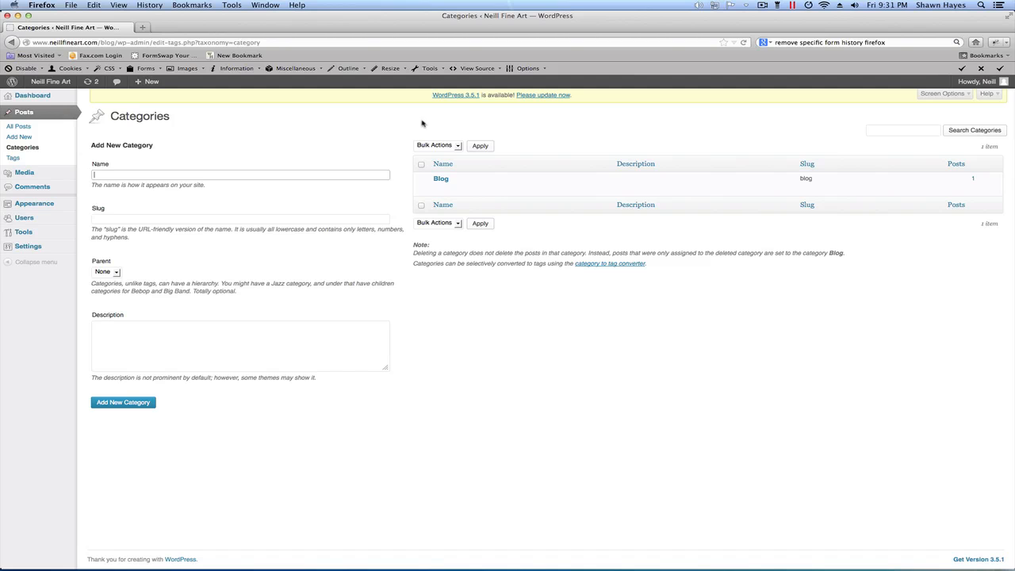
pyautogui.click(643, 129)
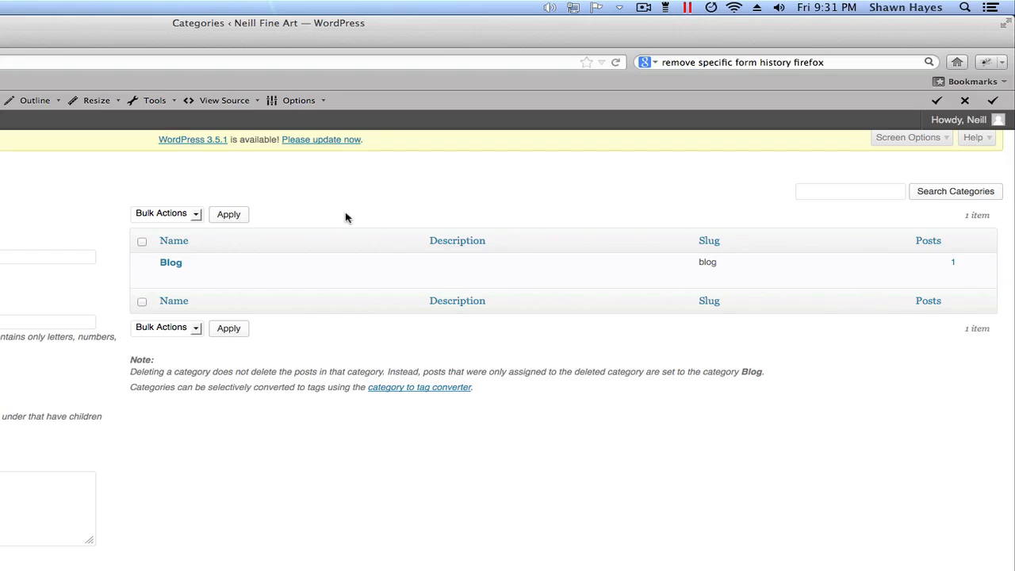
pyautogui.moveTo(349, 262)
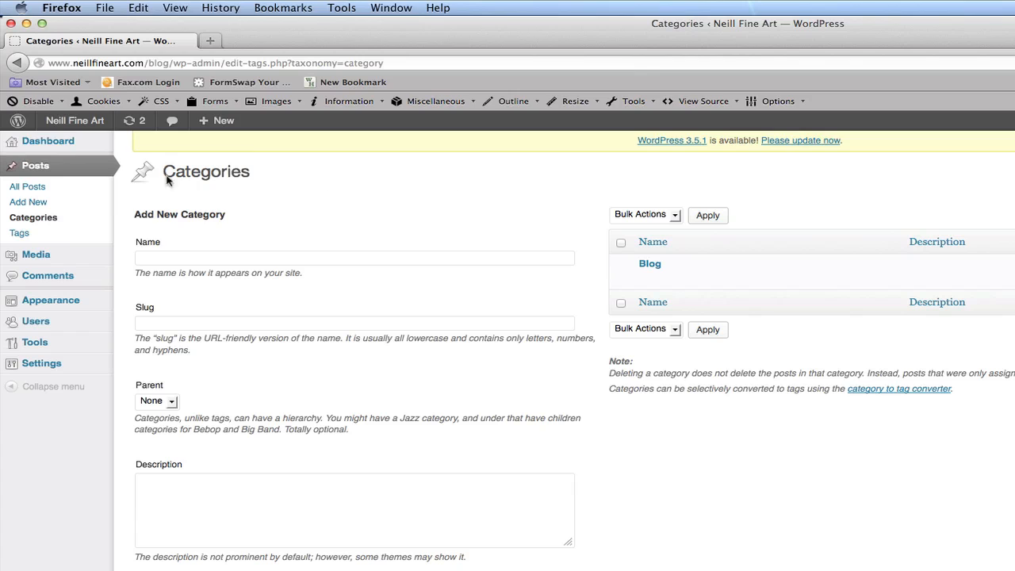
# Return to the dashboard and open the Media Library to review the uploaded NeillFineArt image.
pyautogui.click(12, 141)
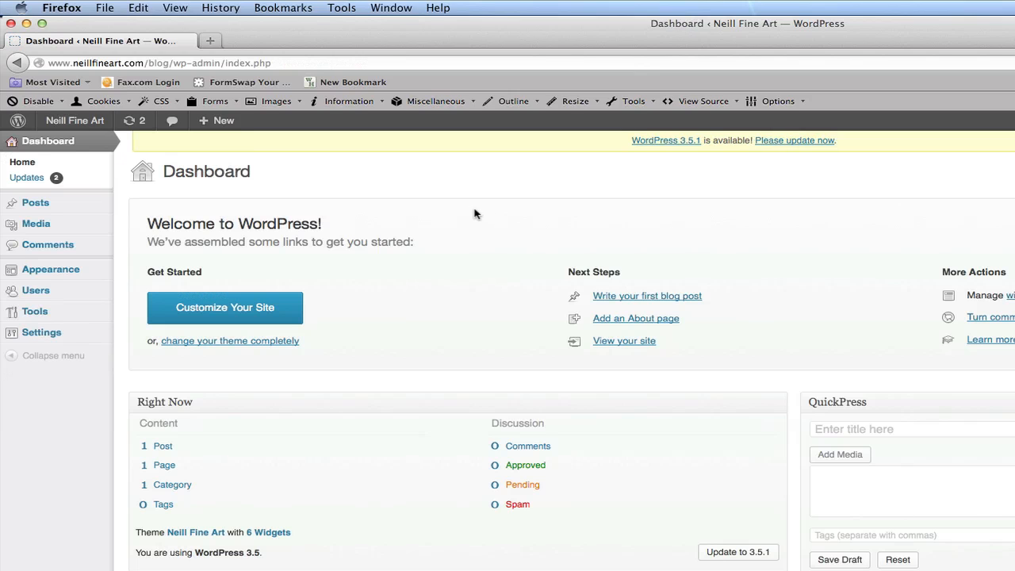
pyautogui.moveTo(79, 204)
pyautogui.moveTo(54, 226)
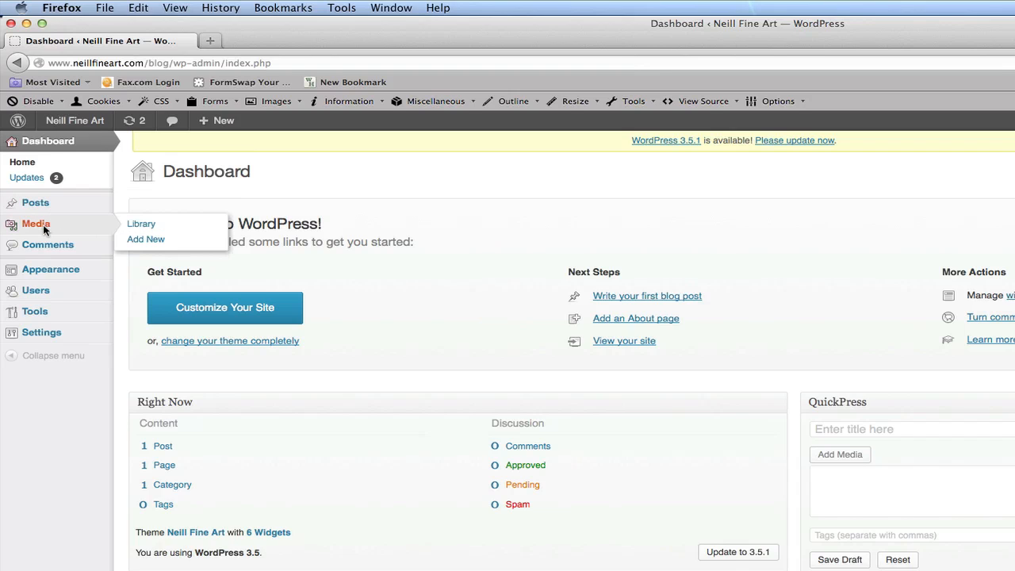
pyautogui.click(146, 227)
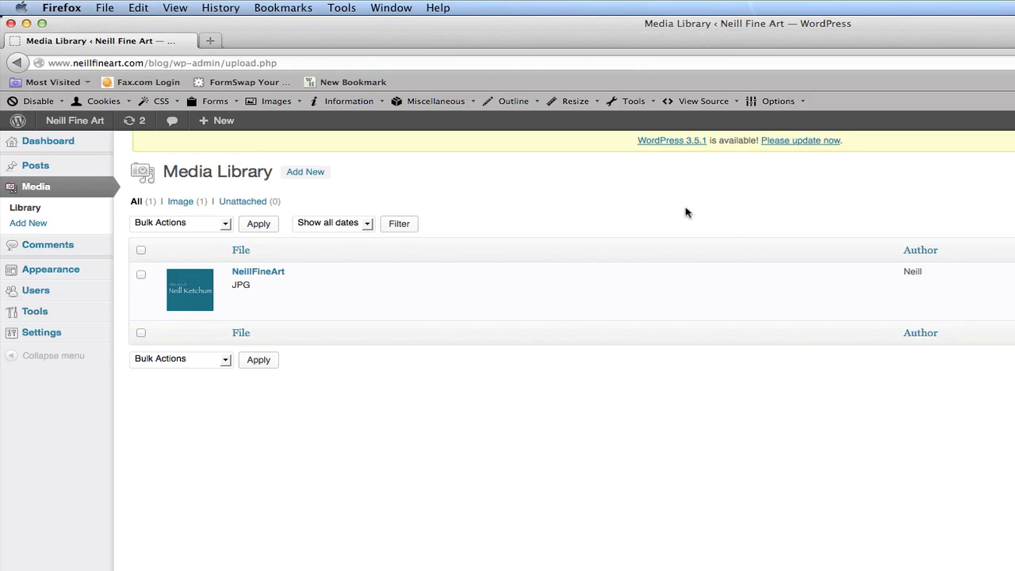
pyautogui.moveTo(179, 289)
# Return to the dashboard and open the Comments page to review the blog's comments.
pyautogui.click(36, 147)
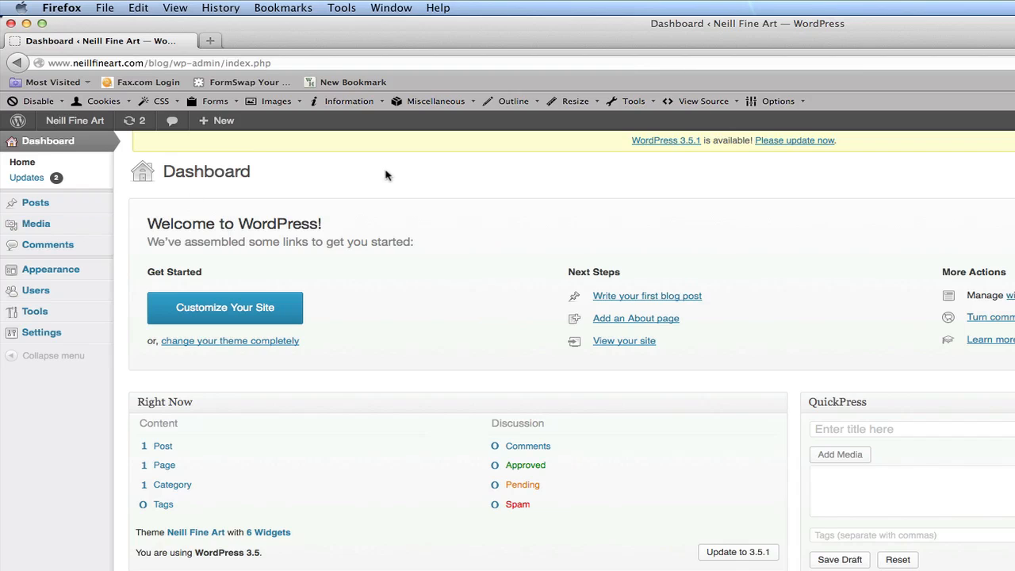
pyautogui.click(53, 244)
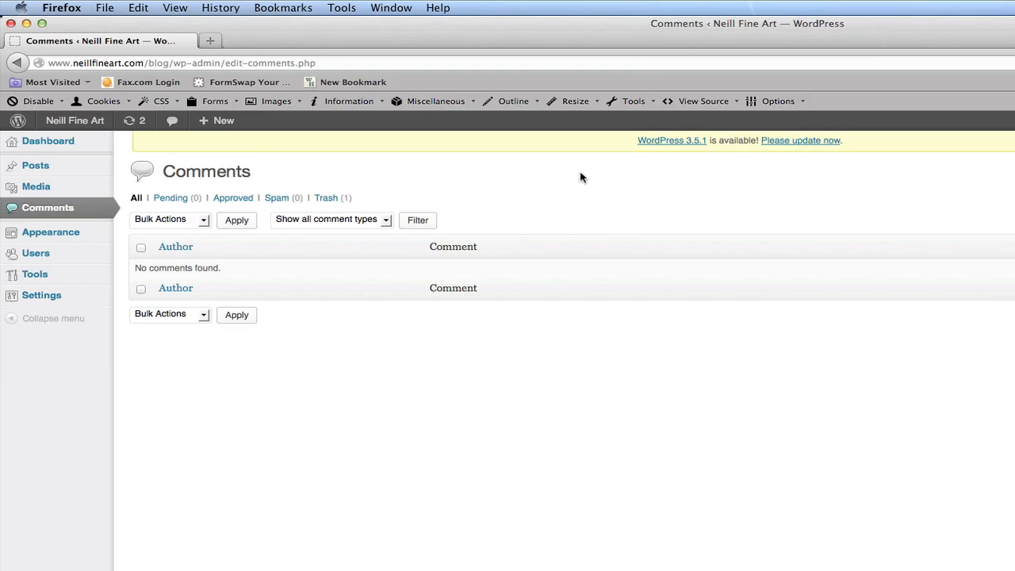
# Return to the dashboard, open the post list and start a new post.
pyautogui.moveTo(51, 164)
pyautogui.click(13, 142)
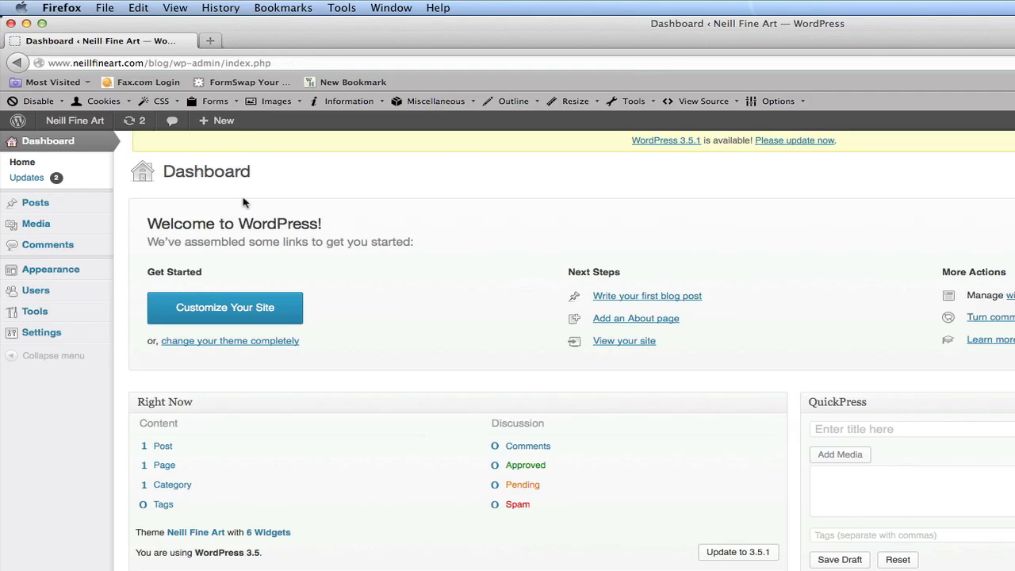
pyautogui.moveTo(91, 269)
pyautogui.moveTo(54, 207)
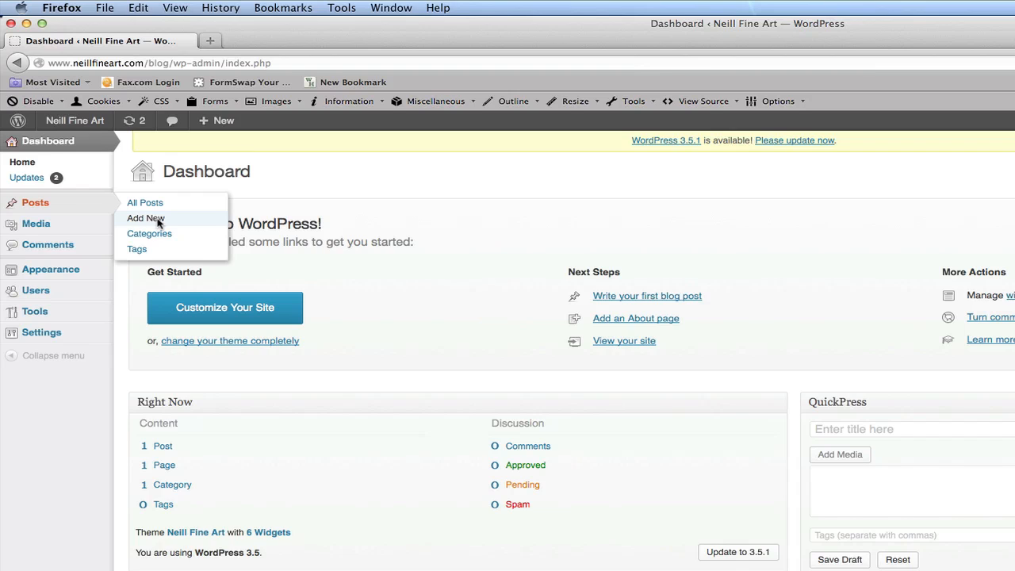
pyautogui.click(39, 204)
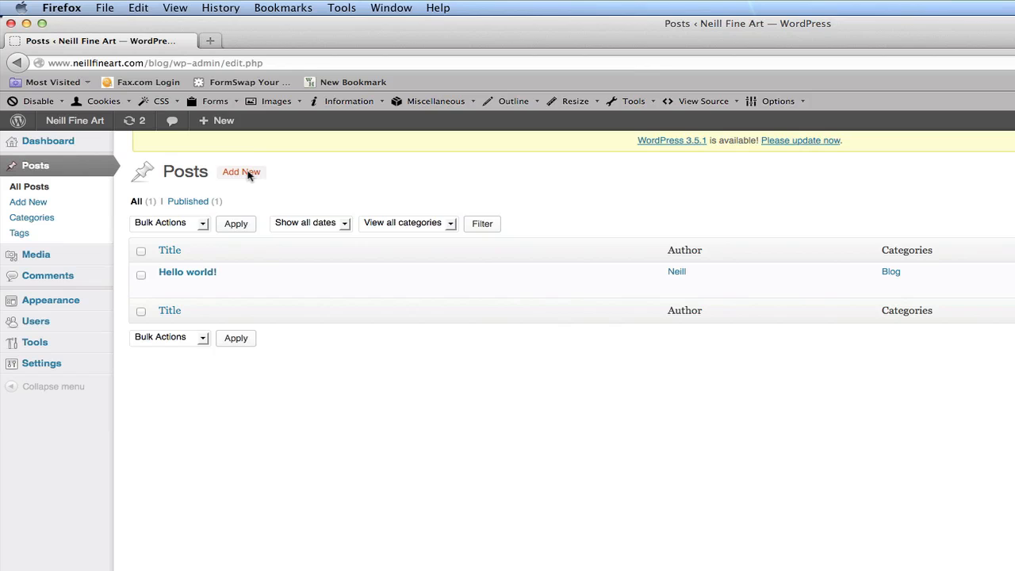
pyautogui.click(248, 173)
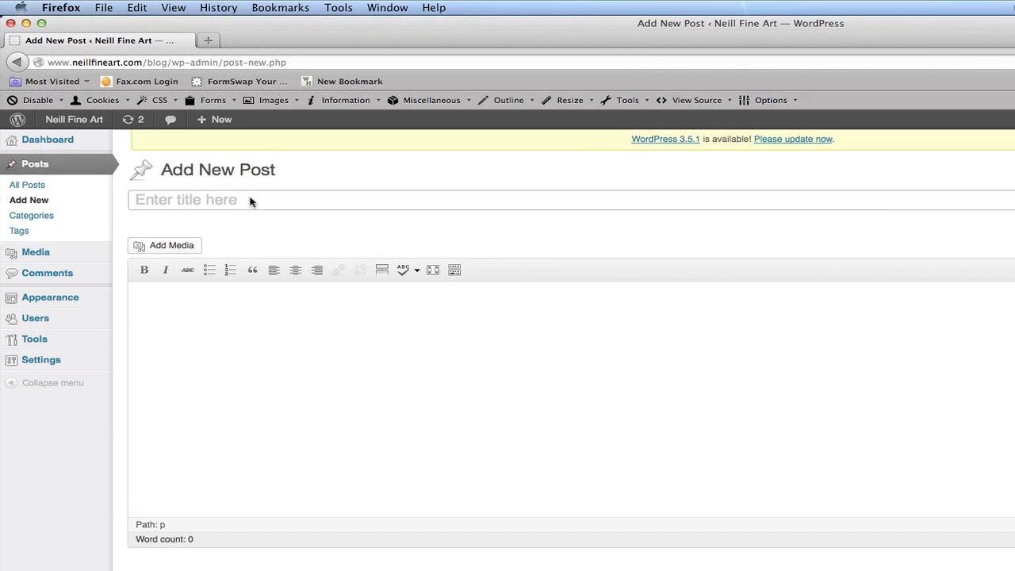
# Title the new post "Painted Chair".
pyautogui.click(250, 201)
pyautogui.write('Painted Cha')
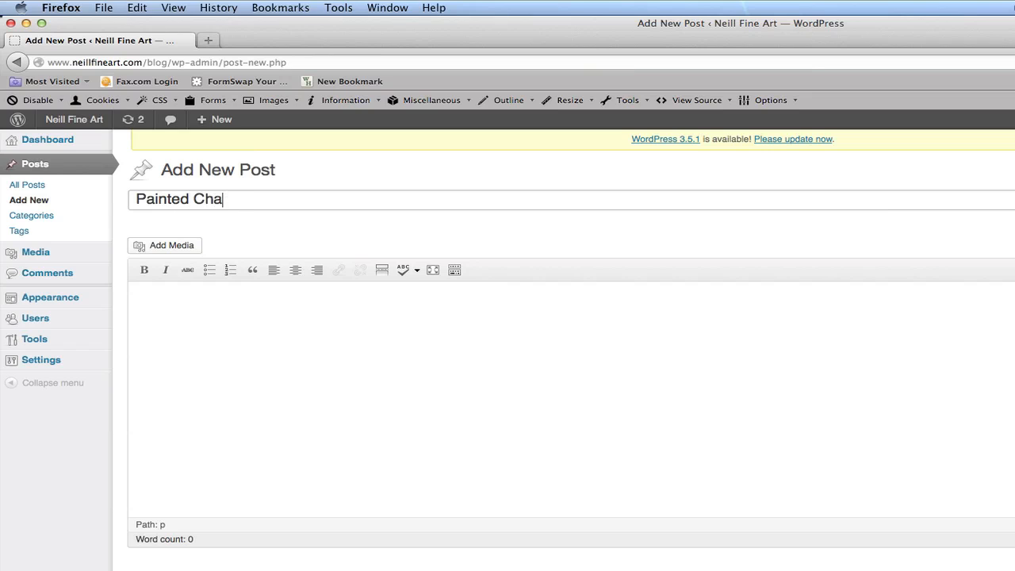
pyautogui.write('ir')
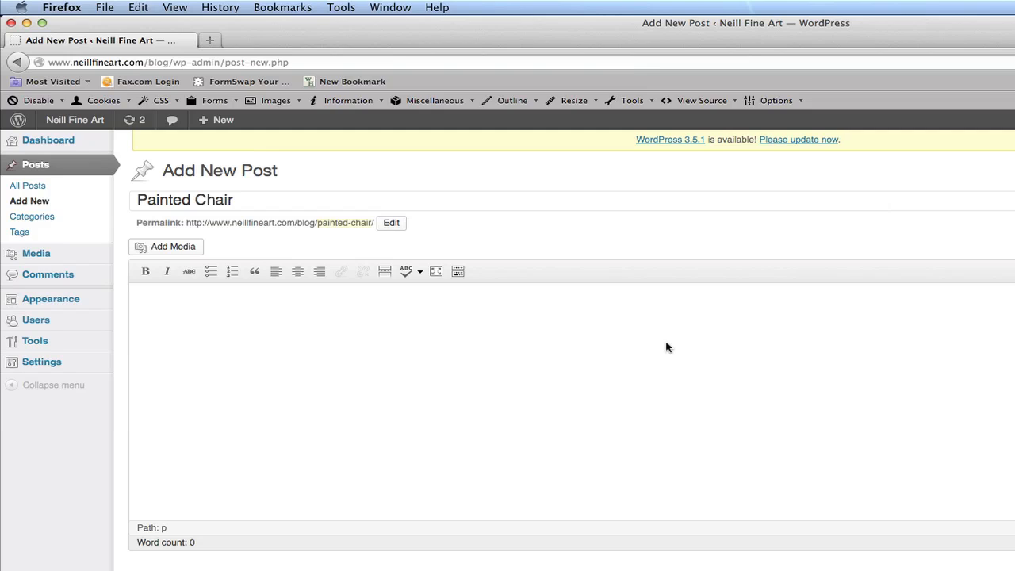
# Paste the three Lorem ipsum paragraphs into the post body and remove the extra blank lines between them.
pyautogui.click(229, 320)
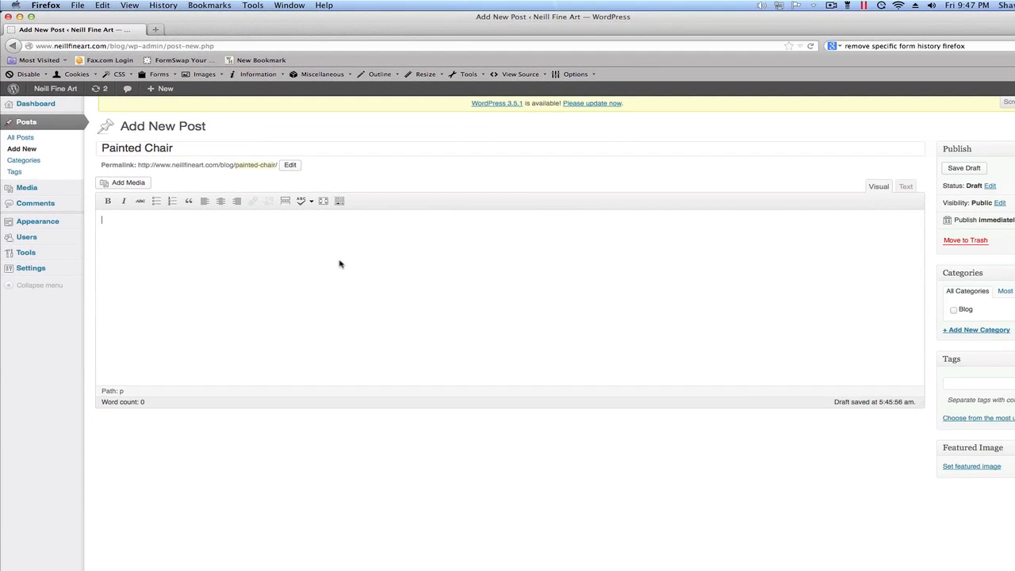
pyautogui.write('Lorem ipsum dolor sit amet, consectetuer adipiscing elit, sed diam nonummy nibh euismod tincidunt ut laoreet dolore magna aliquam erat volutpat. Ut wisi enim ad minim veniam, quis nostrud exerci tation ullamcorper suscipit lobortis nisl ut aliquip ex ea commodo consequat. Duis autem vel eum iriure dolor in hendrerit in vulputate velit esse molestie consequat, vel illum dolore eu feugiat nulla facilisis at vero eros et accumsan et iusto odio dignissim qui blandit praesent luptatum zzril delenit augue duis dolore te feugait nulla facilisi.  Nam liber tempor cum soluta nobis eleifend option congue nihil imperdiet doming id quod mazim placerat facer possim assum. Typi non habent claritatem insitam; est usus legentis in iis qui facit eorum claritatem. Investigationes demonstraverunt lectores legere me lius quod ii legunt saepius. Claritas est etiam processus dynamicus, qui sequitur mutationem consuetudium lectorum. Mirum est notare quam littera gothica, quam nunc putamus parum claram, anteposuerit litterarum formas humanitatis per seacula quarta decima et quinta decima. Eodem modo typi, qui nunc nobis videntur parum clari, fiant sollemnes in futurum.  Lorem ipsum dolor sit amet, consectetuer adipiscing elit, sed diam nonummy nibh euismod tincidunt ut laoreet dolore magna aliquam erat volutpat. Ut wisi enim ad minim veniam, quis nostrud exerci tation ullamcorper suscipit lobortis nisl ut aliquip ex ea commodo consequat. Duis autem vel eum iriure dolor in hendrerit in vulputate velit esse molestie consequat, vel illum dolore eu feugiat nulla facilisis at vero eros et accumsan et iusto odio dignissim qui blandit praesent luptatum zzril delenit augue duis dolore te feugait nulla facilisi.')
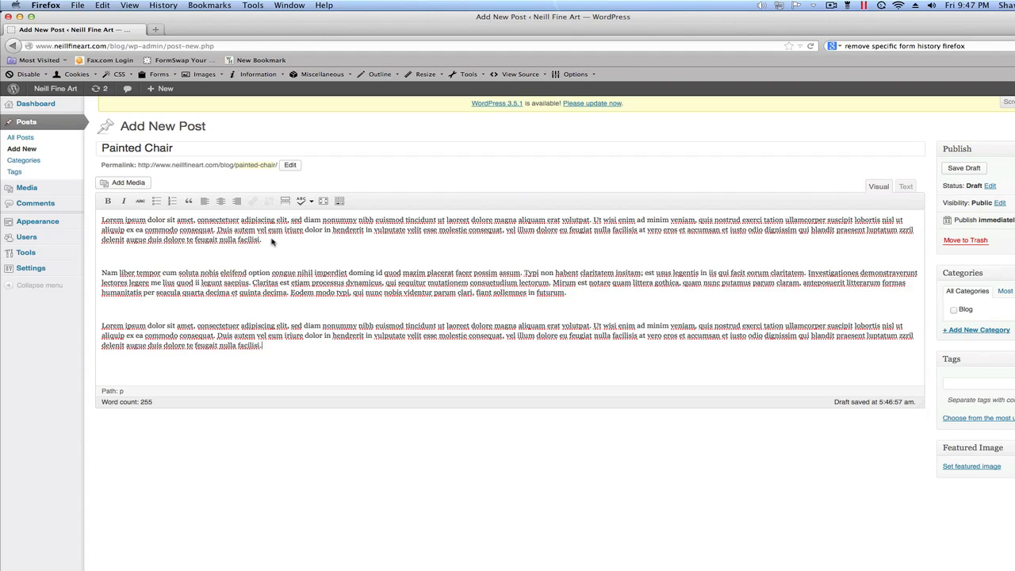
pyautogui.press('Delete')
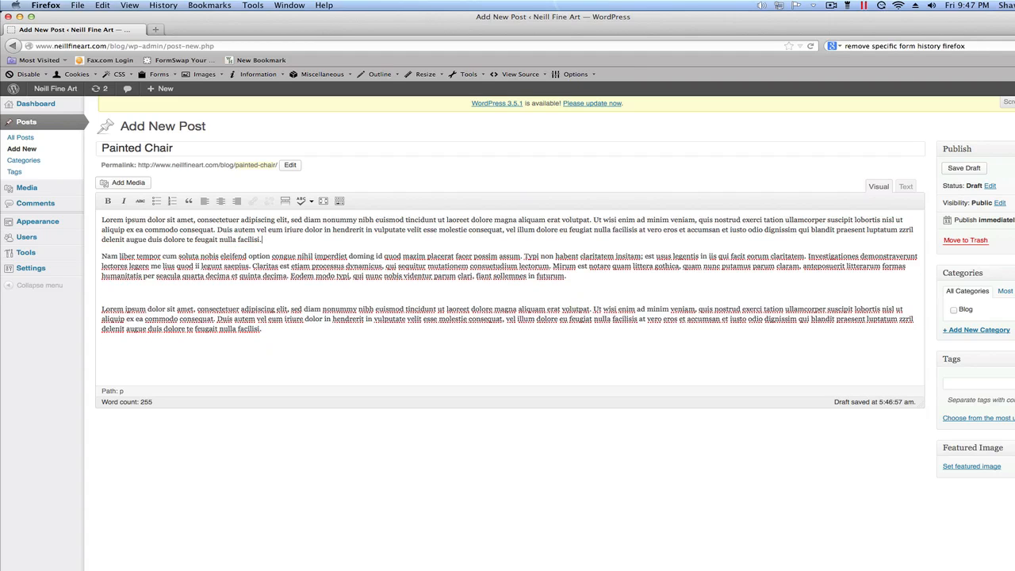
pyautogui.click(581, 279)
pyautogui.press('Delete')
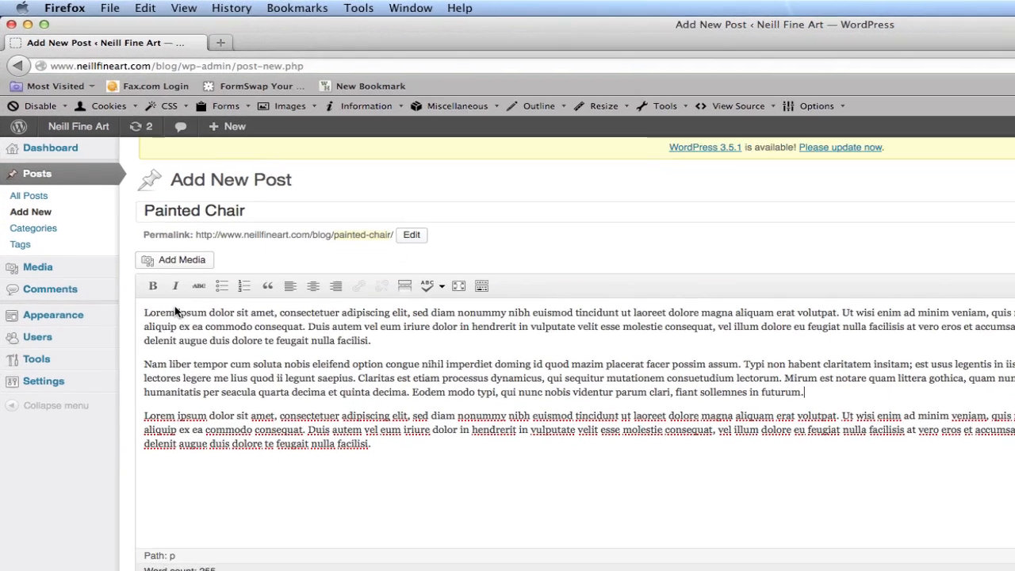
# Try bold and italic on the word "Lorem" at the start of the first paragraph, removing each format again.
pyautogui.moveTo(176, 312); pyautogui.dragTo(151, 313)
pyautogui.click(154, 290)
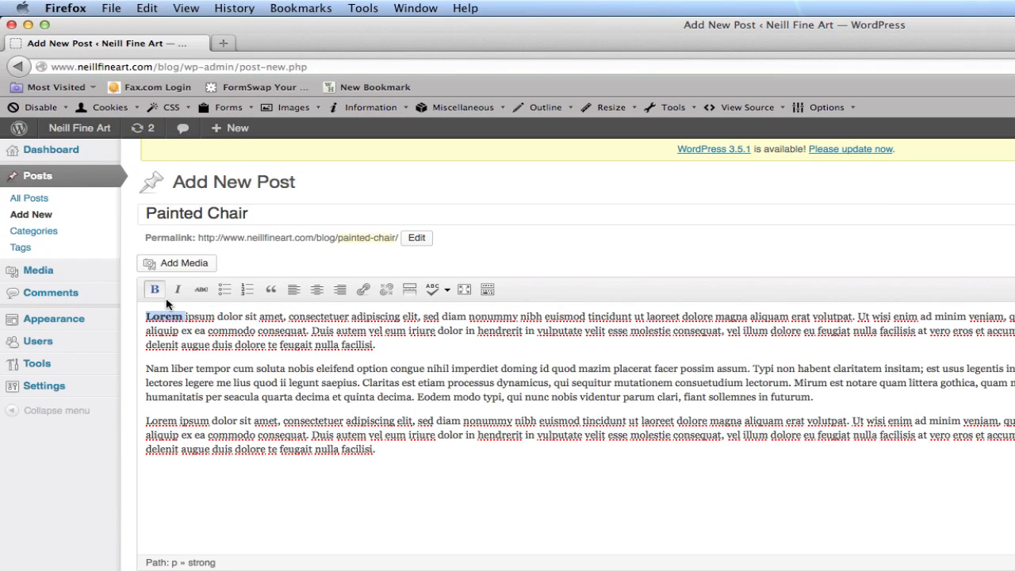
pyautogui.click(155, 290)
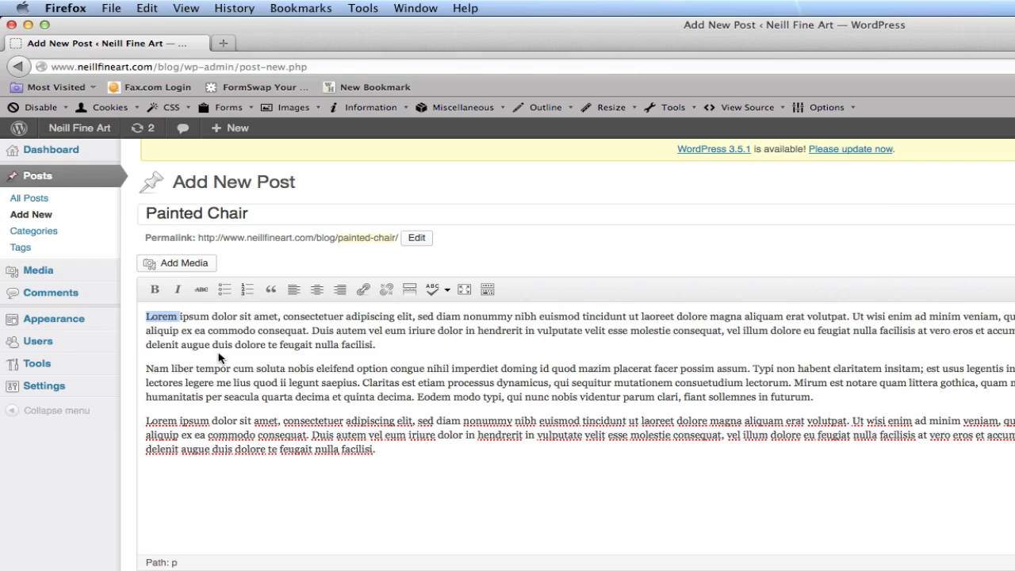
pyautogui.click(179, 291)
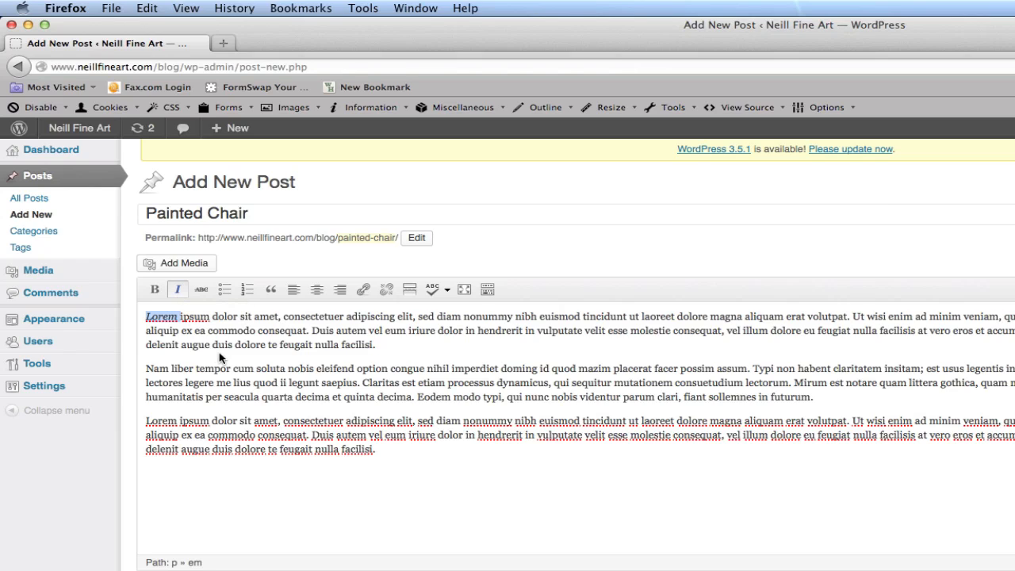
pyautogui.click(180, 290)
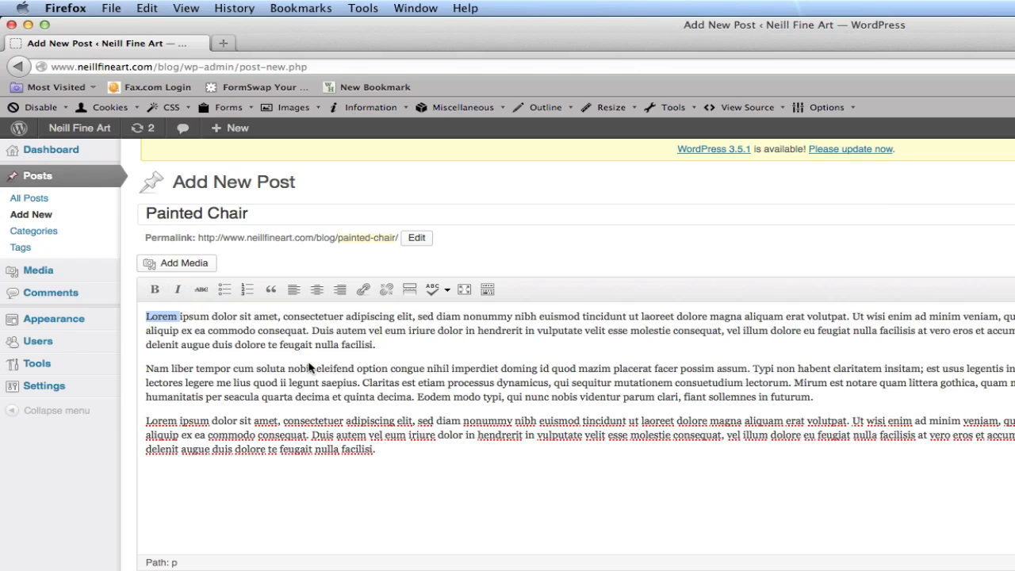
pyautogui.click(232, 343)
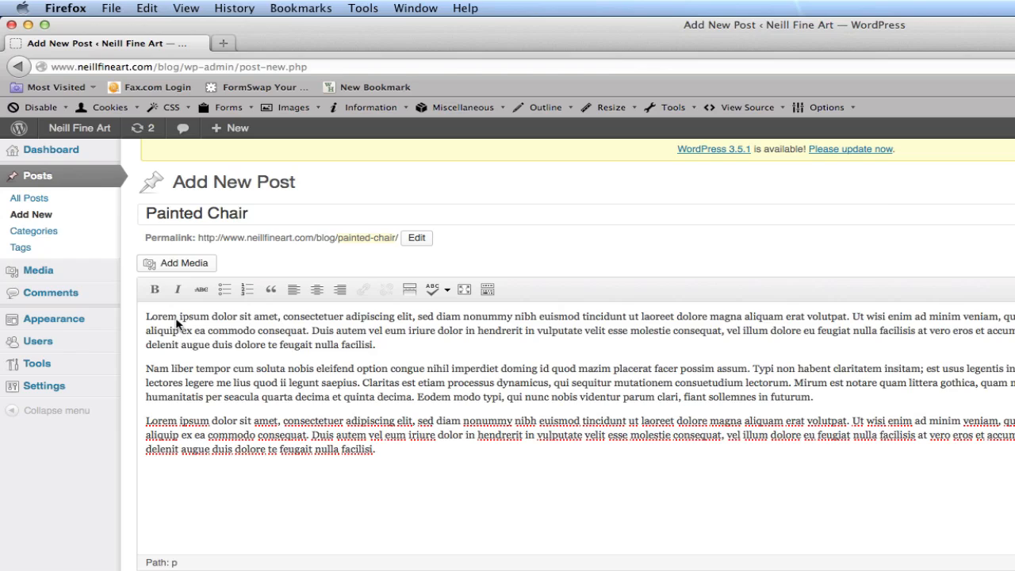
pyautogui.moveTo(177, 317); pyautogui.dragTo(150, 317)
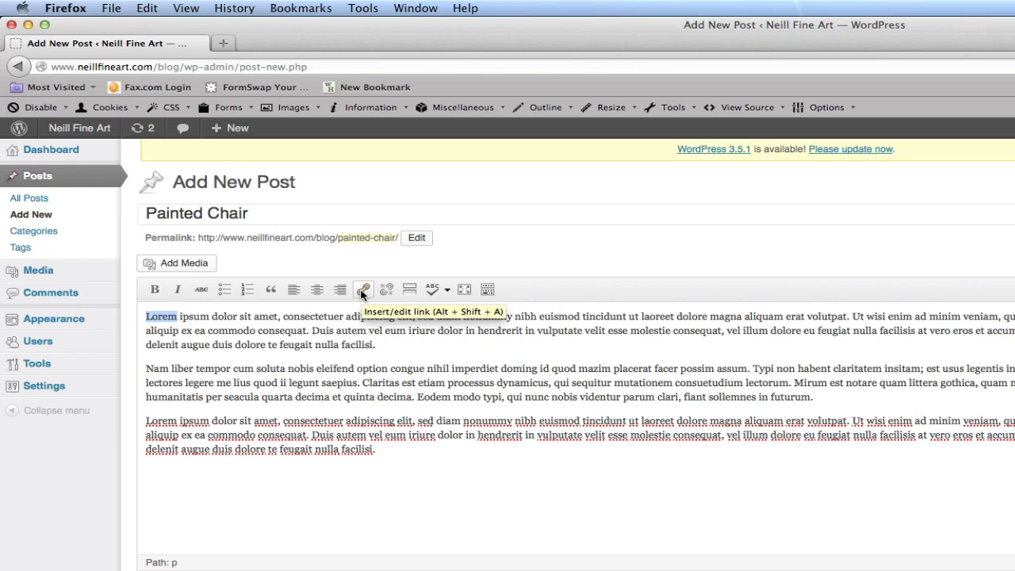
pyautogui.click(363, 290)
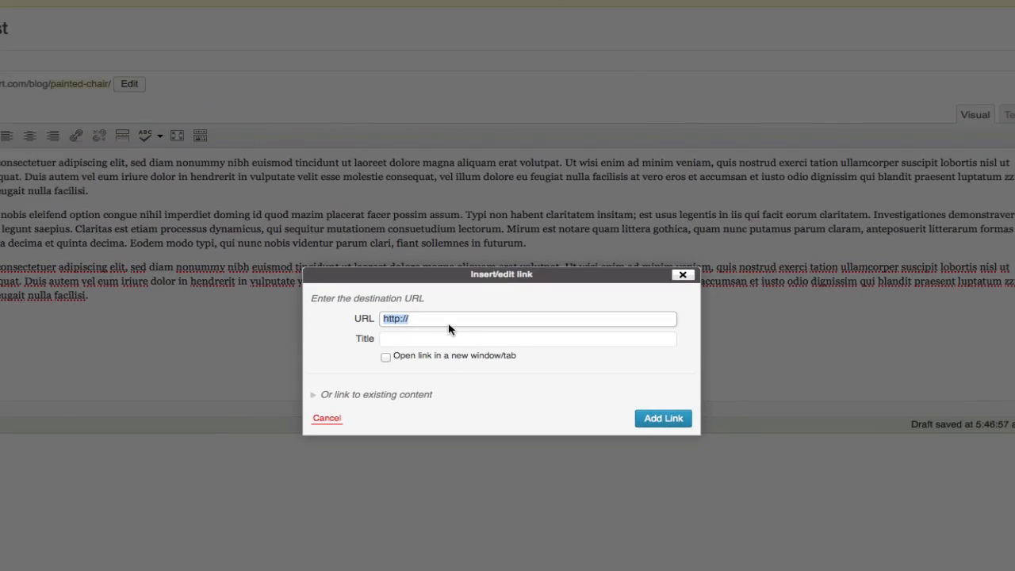
pyautogui.click(440, 322)
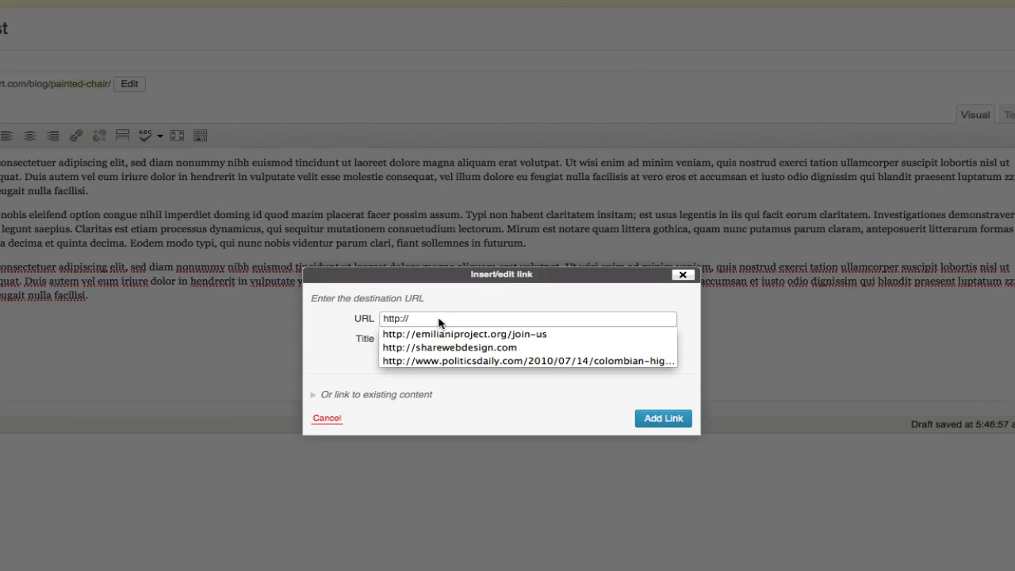
pyautogui.press('Down')
pyautogui.press('Down')
pyautogui.press('Return')
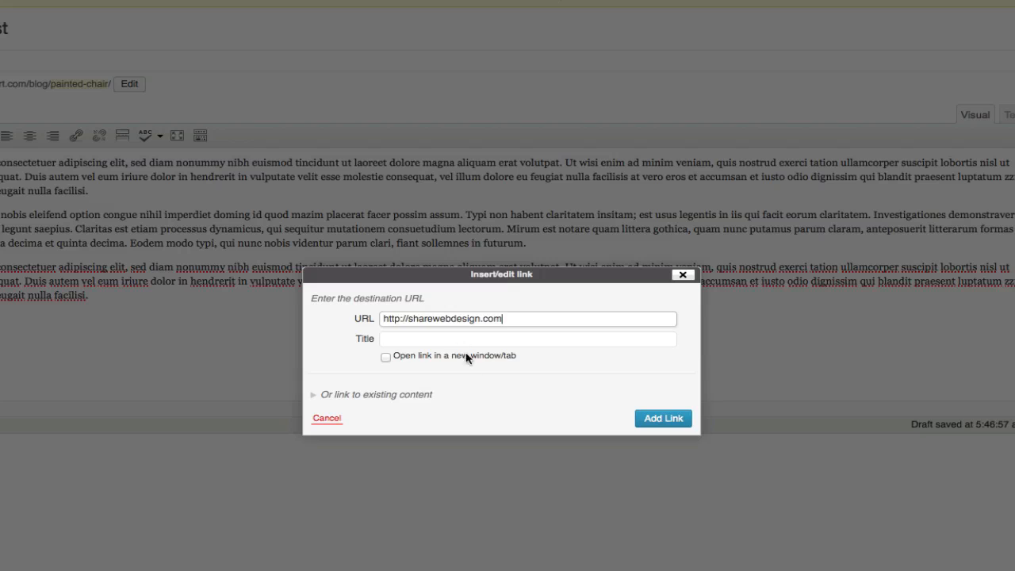
# Title the link "web design company", make it open in a new window/tab and add it to the post.
pyautogui.click(447, 341)
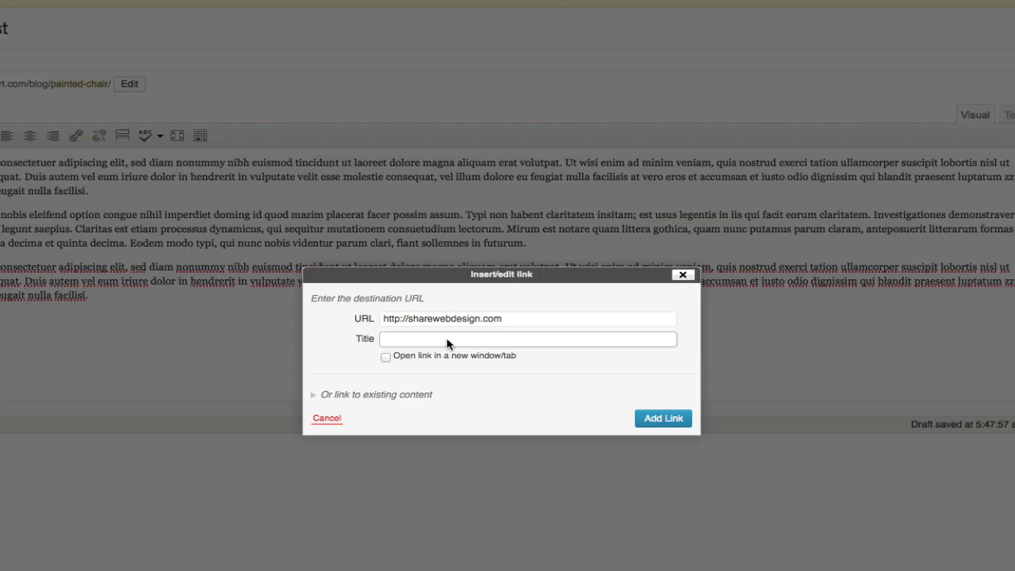
pyautogui.write('Web')
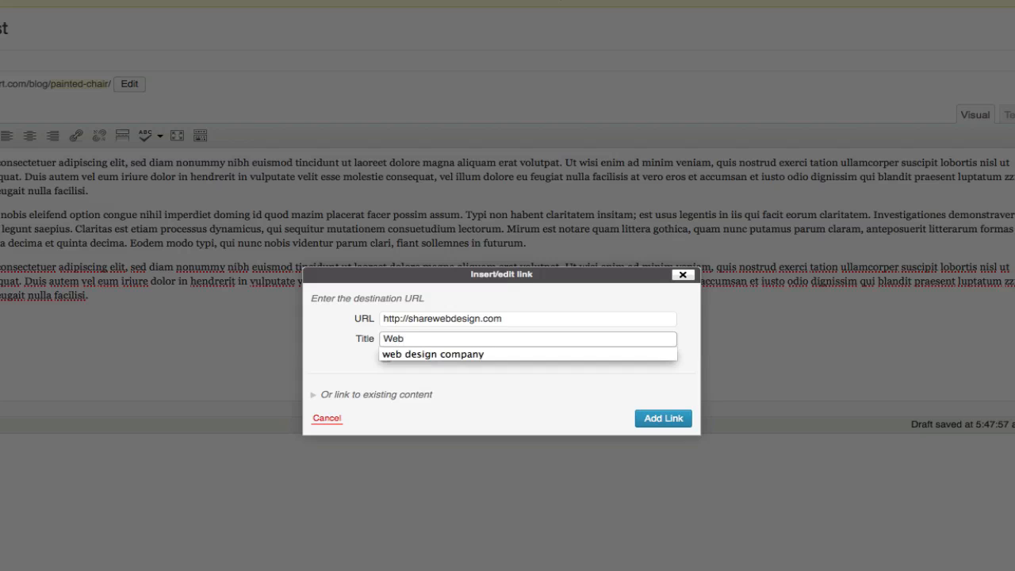
pyautogui.press('Down')
pyautogui.press('Return')
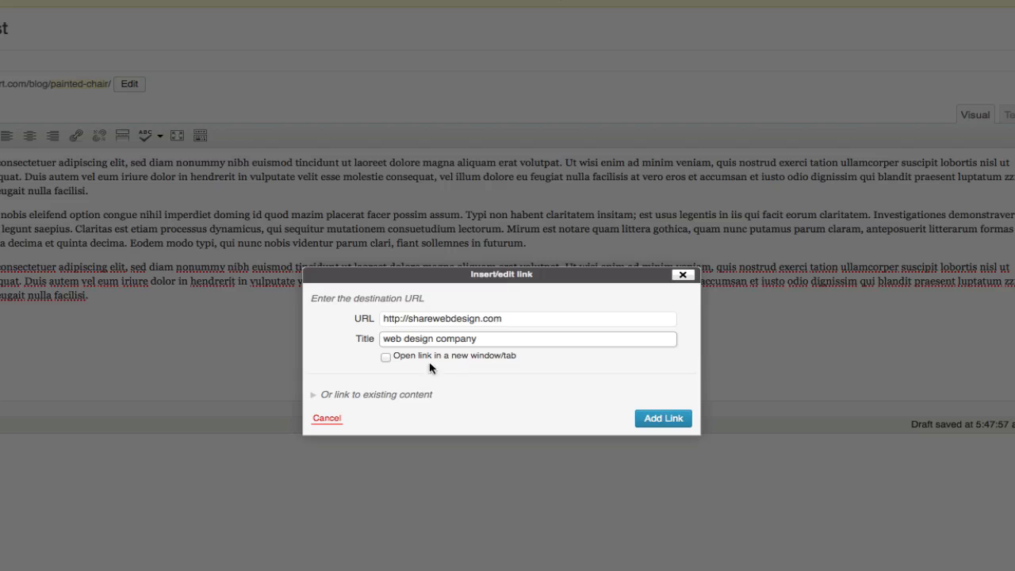
pyautogui.click(386, 358)
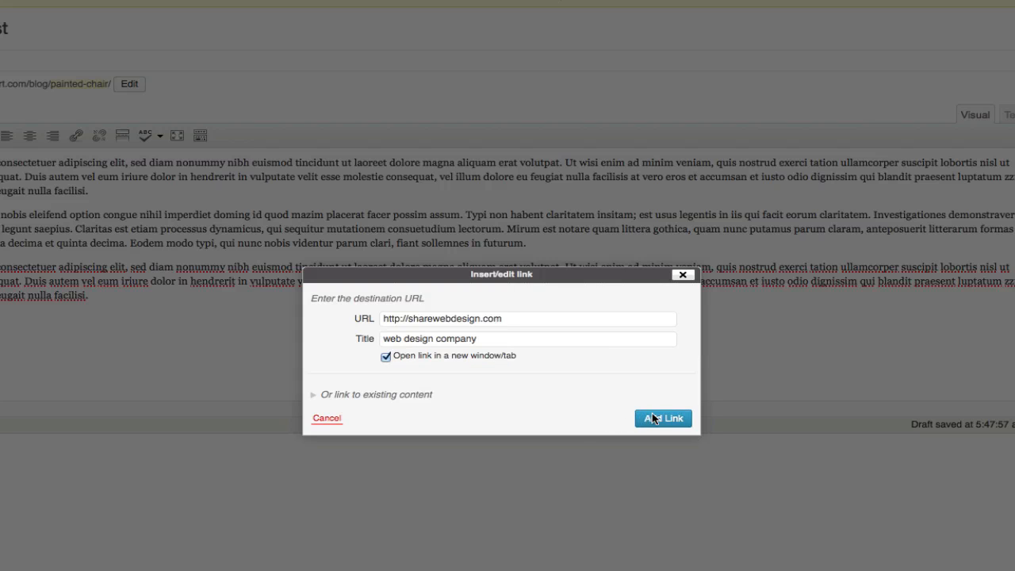
pyautogui.click(662, 418)
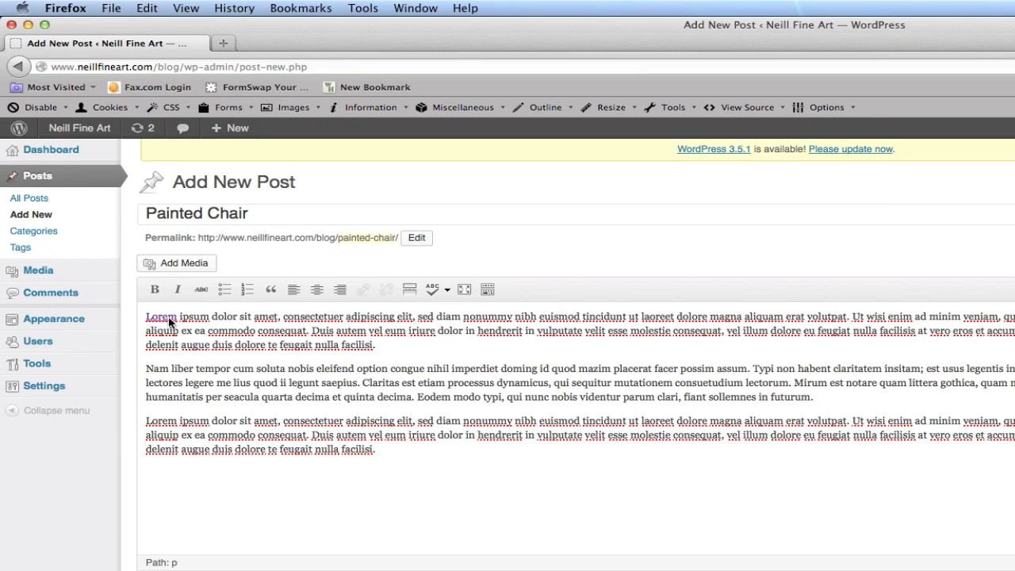
pyautogui.click(244, 317)
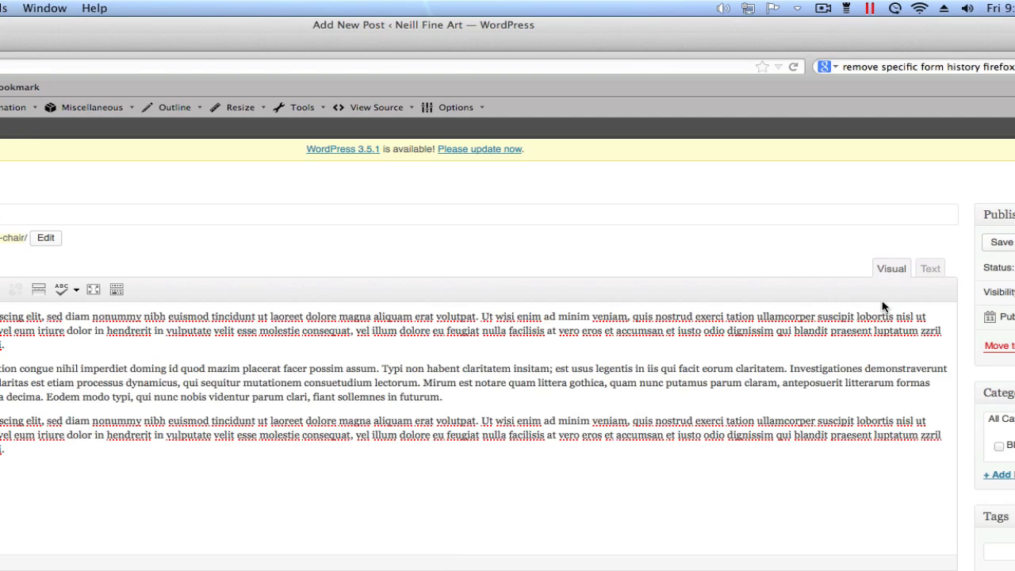
# Examine the post's HTML source, return to the visual editor, and preview the post on the site before closing the preview.
pyautogui.click(932, 270)
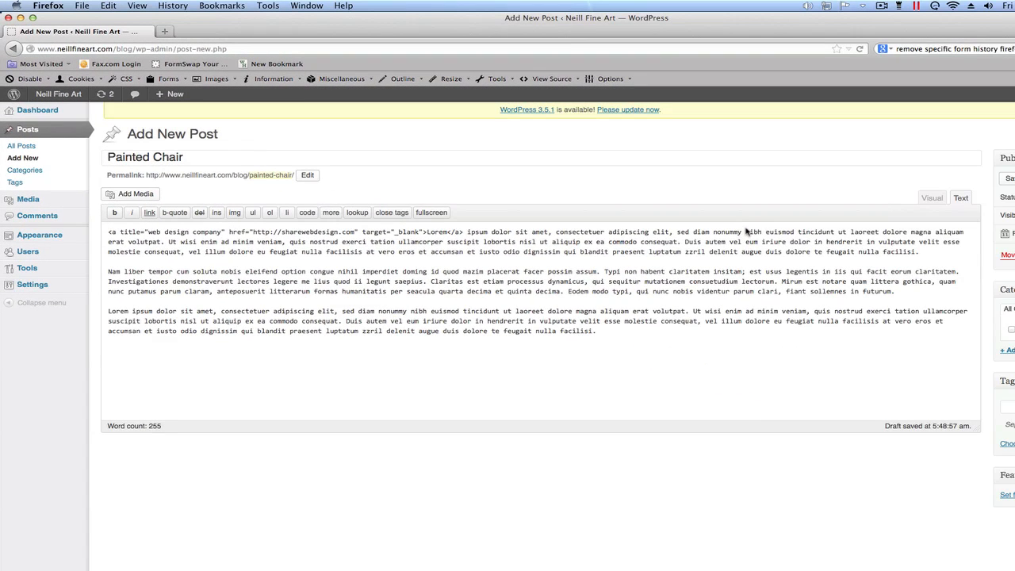
pyautogui.click(932, 197)
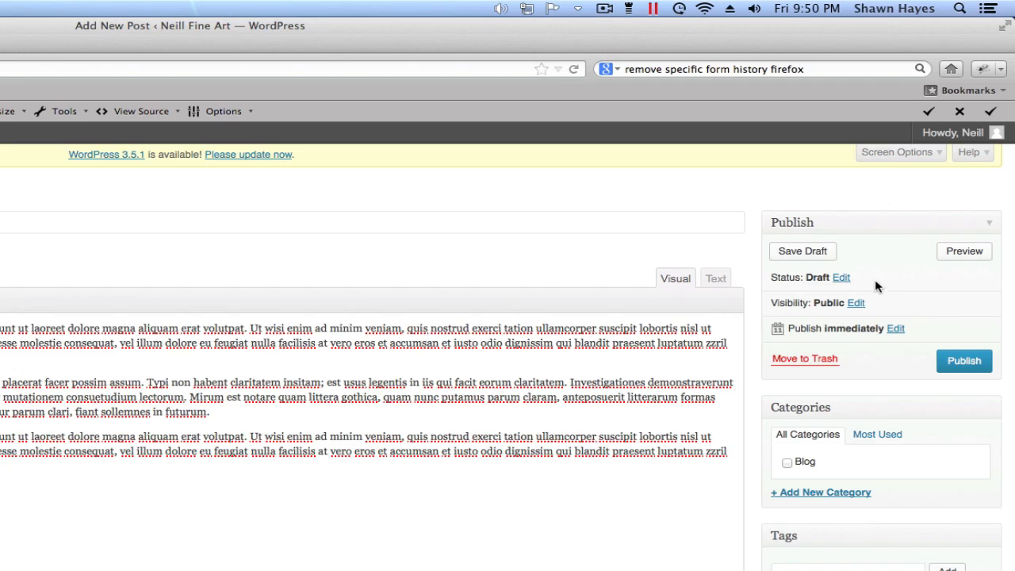
pyautogui.click(964, 252)
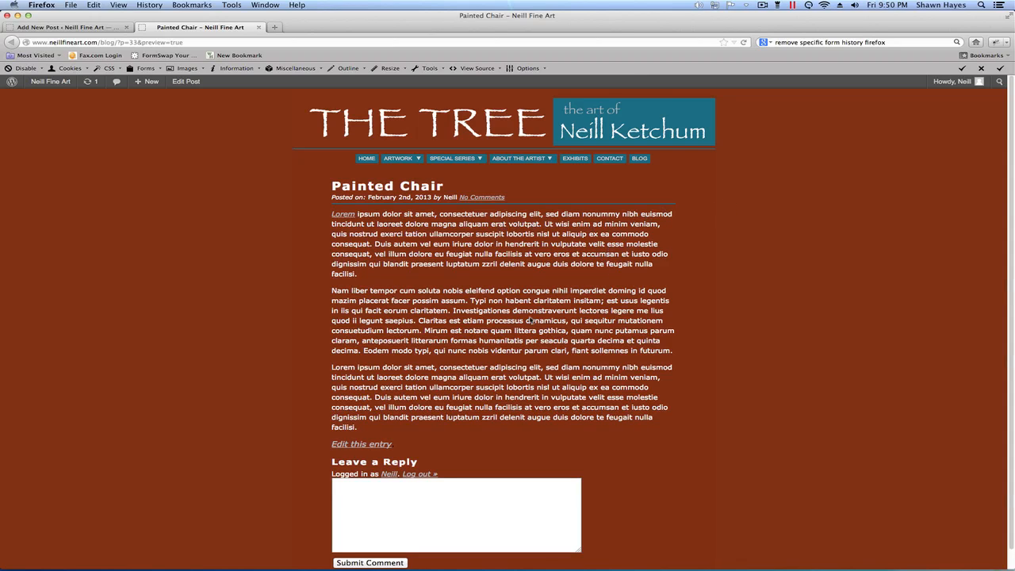
pyautogui.click(258, 28)
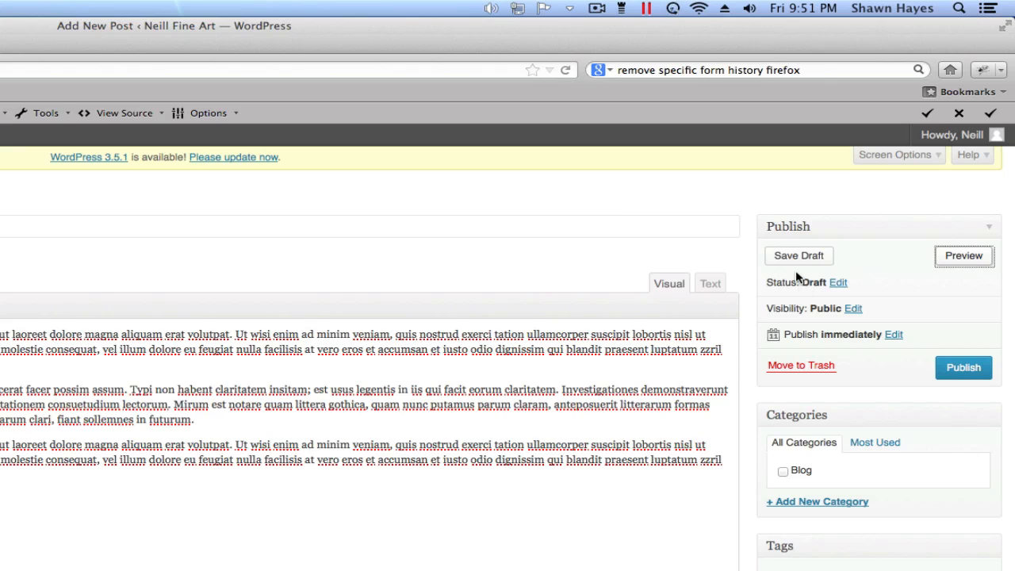
# Review the post's publish date and time settings and close them without changes.
pyautogui.click(892, 270)
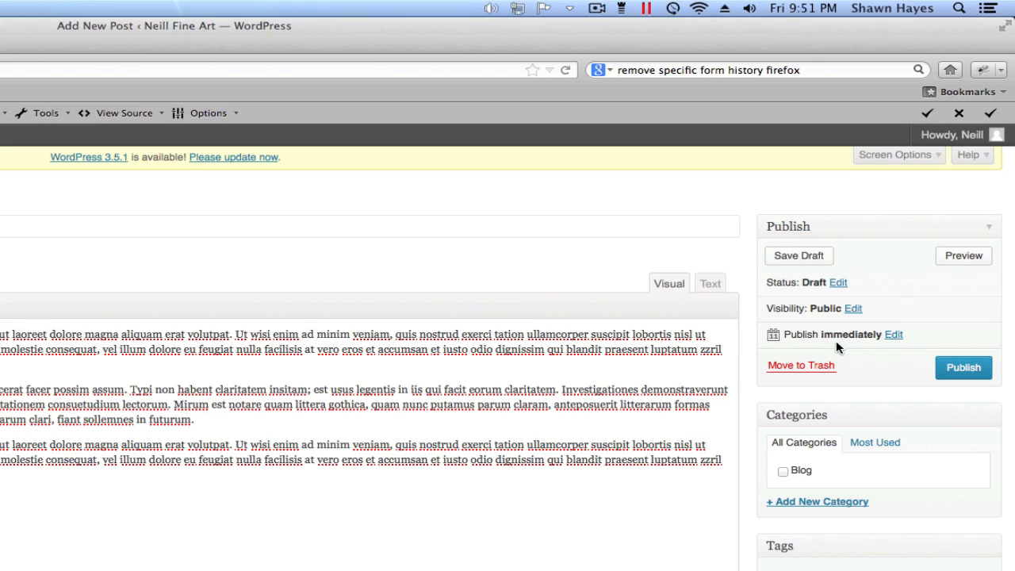
pyautogui.click(893, 336)
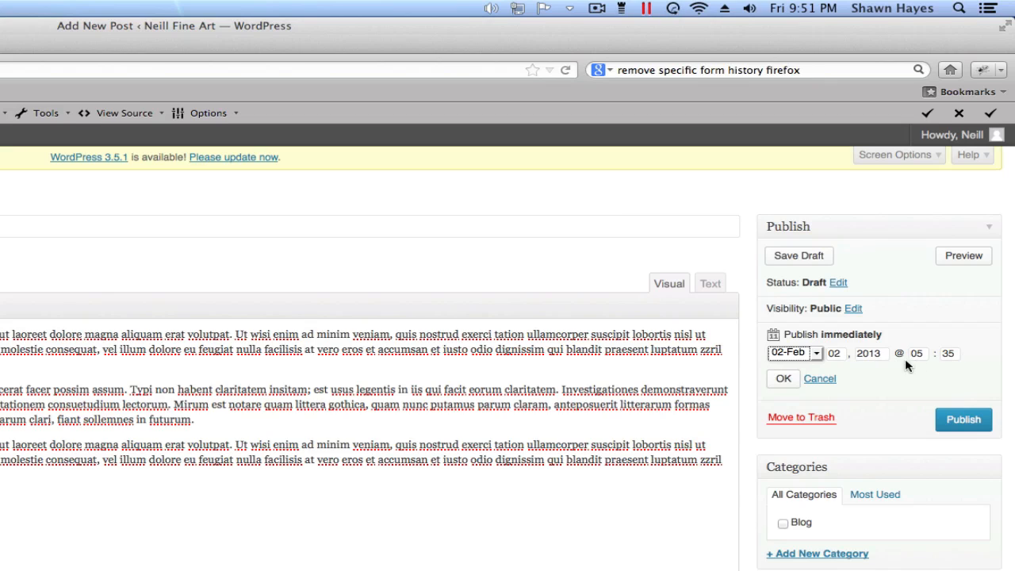
pyautogui.click(827, 378)
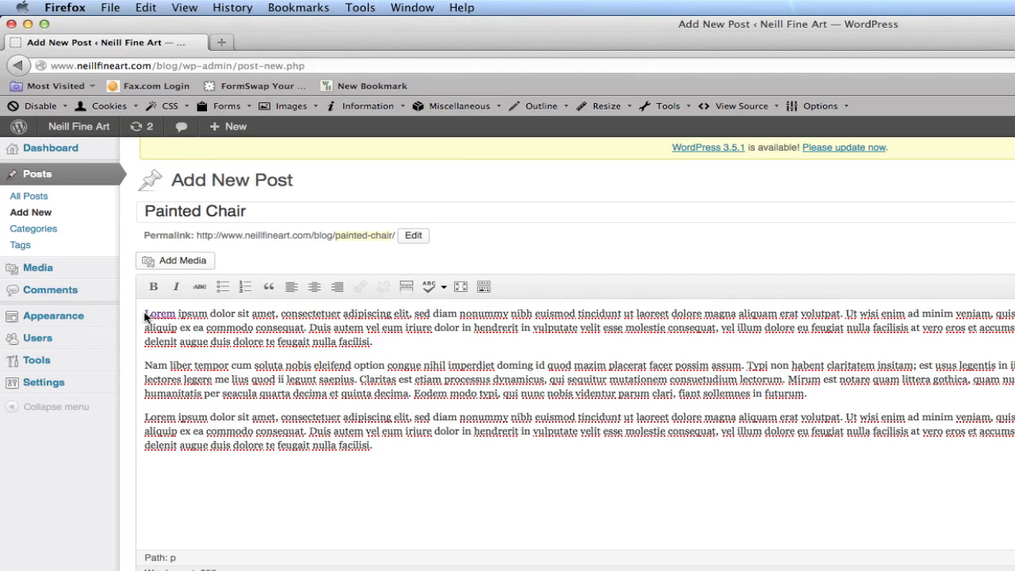
# Place the cursor before "Lorem" in the first paragraph and upload rocking-chair-art.jpg from the Fine Art folder as new media.
pyautogui.click(145, 315)
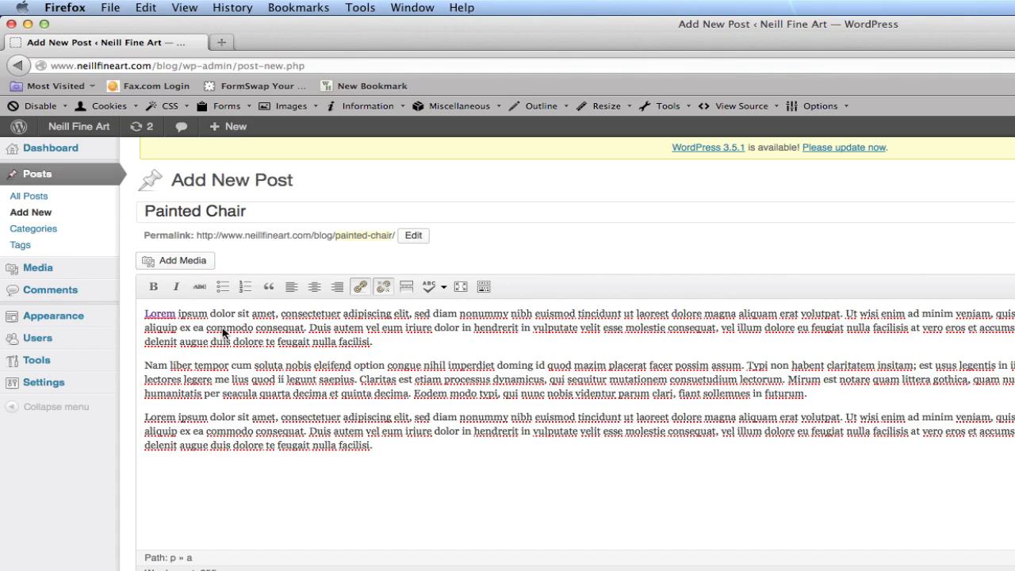
pyautogui.click(188, 264)
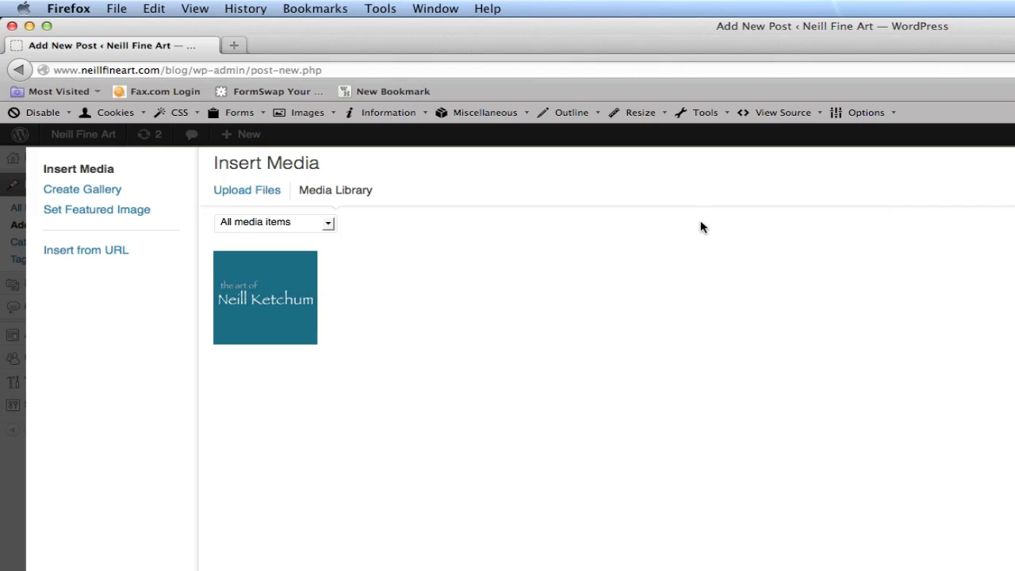
pyautogui.click(258, 193)
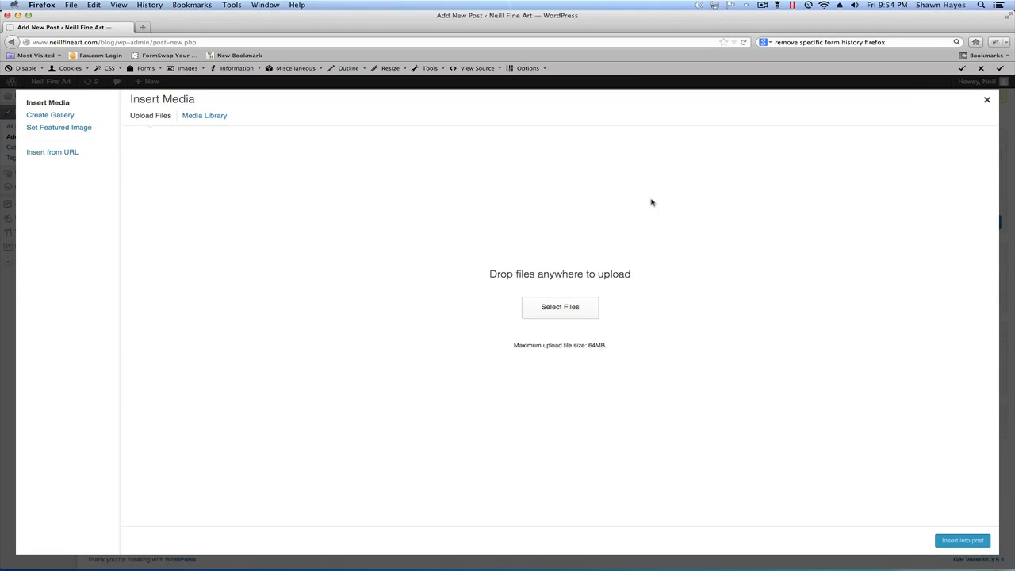
pyautogui.click(555, 309)
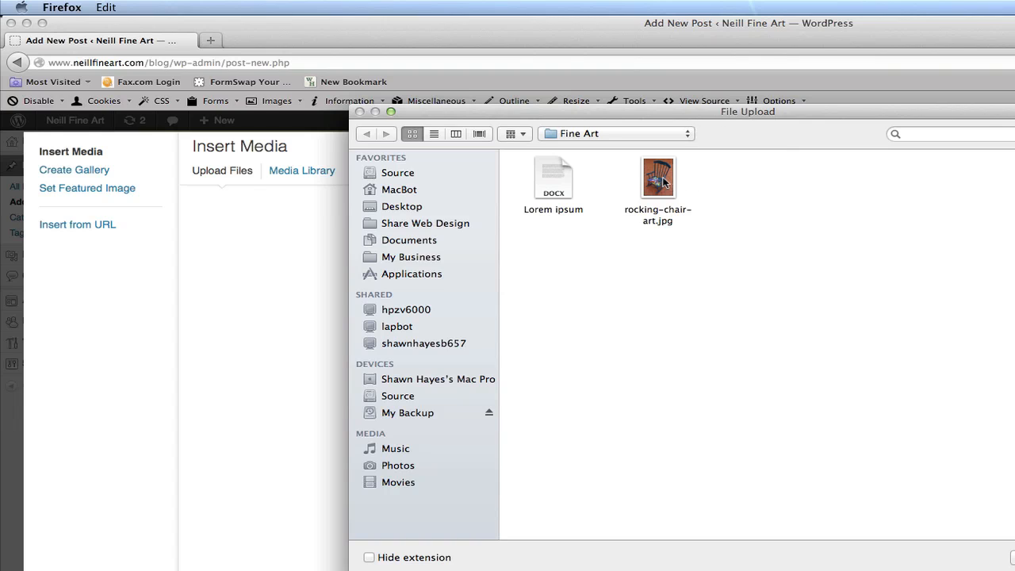
pyautogui.click(665, 182)
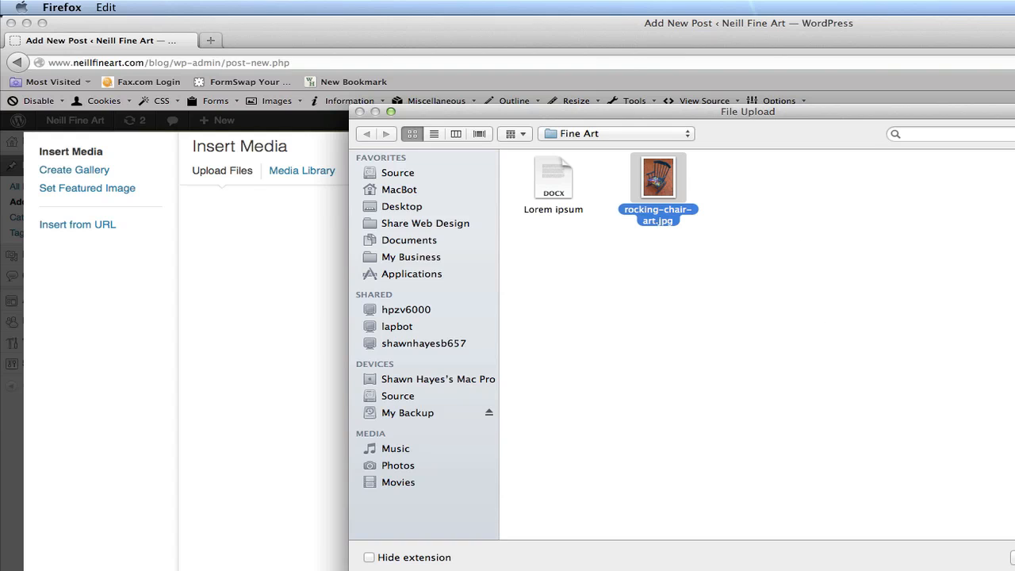
pyautogui.press('Return')
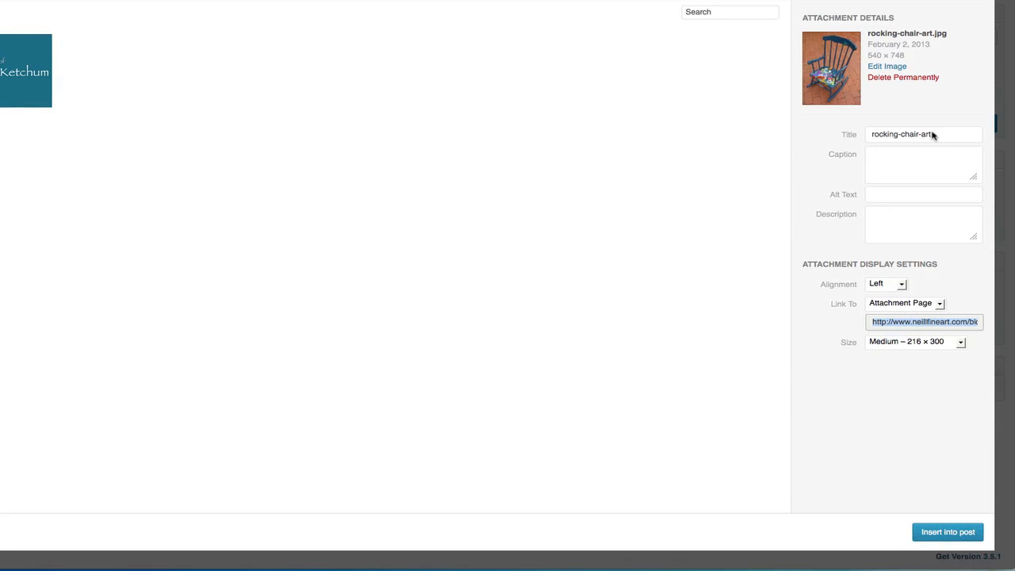
# Set both the title and the alt text of the uploaded rocking chair image to "Painted Chair".
pyautogui.moveTo(933, 134); pyautogui.dragTo(802, 137)
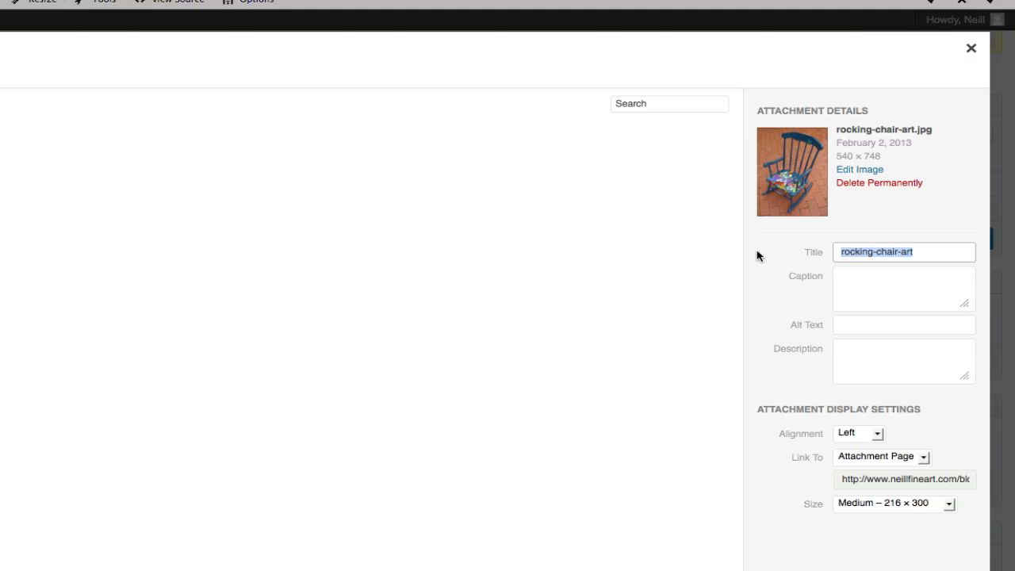
pyautogui.write('Painted')
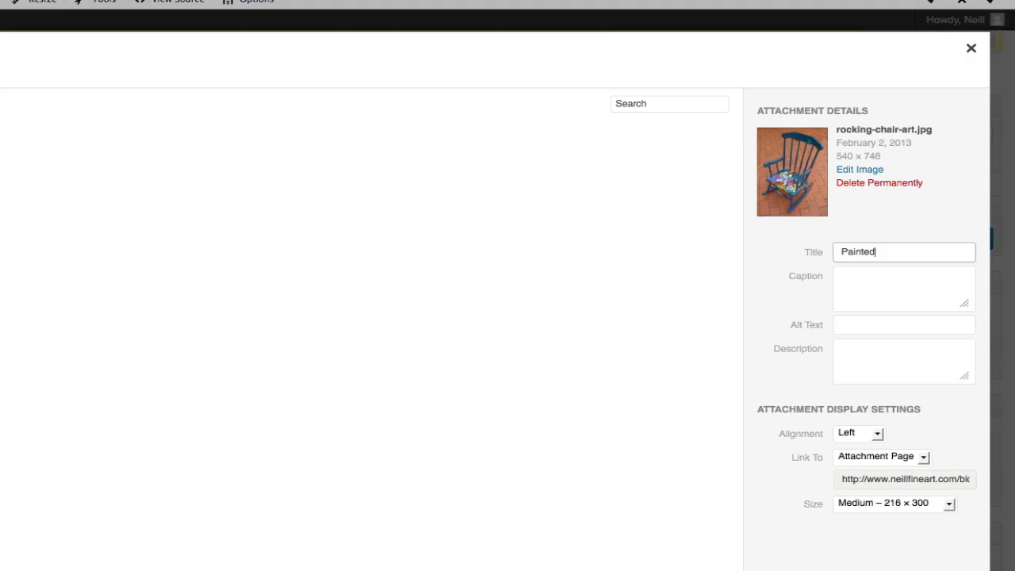
pyautogui.write(' Chair')
pyautogui.moveTo(927, 253); pyautogui.dragTo(784, 250)
pyautogui.hotkey('ctrl', 'c')
pyautogui.click(860, 331)
pyautogui.click(855, 329)
pyautogui.hotkey('ctrl', 'v')
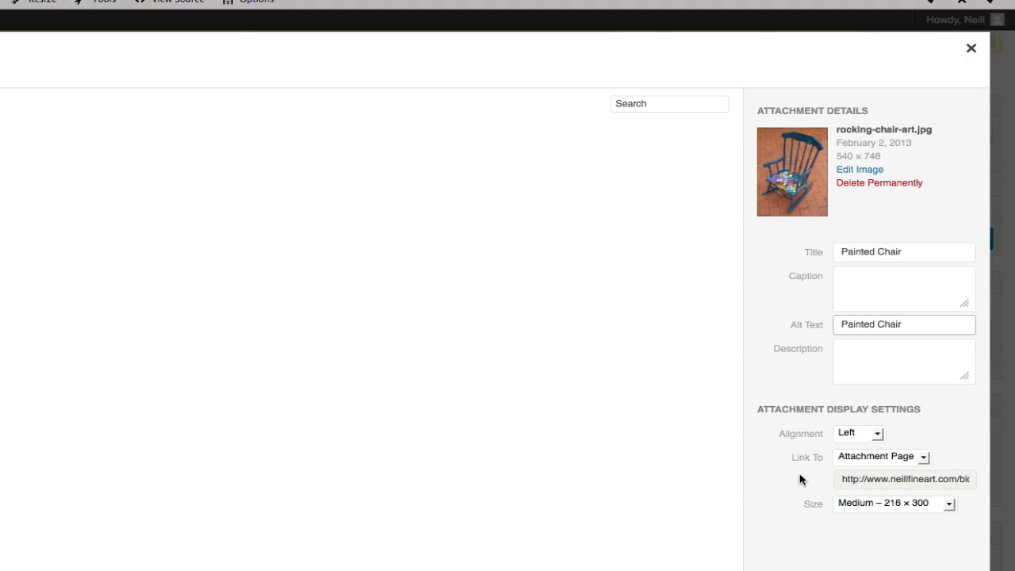
# Set the image's link to None, keep its size at Medium – 216 × 300, and insert it into the post.
pyautogui.click(924, 456)
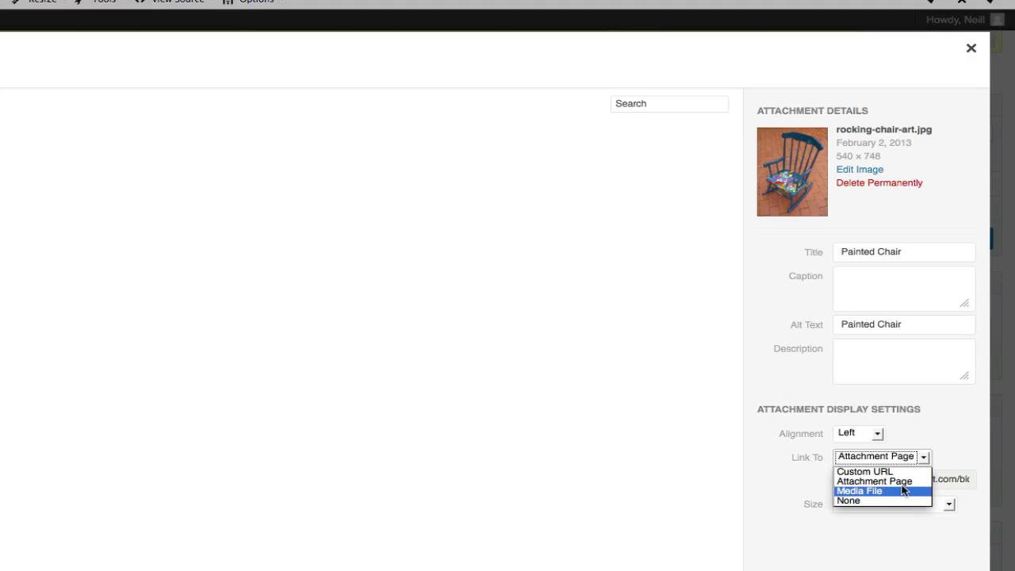
pyautogui.click(860, 501)
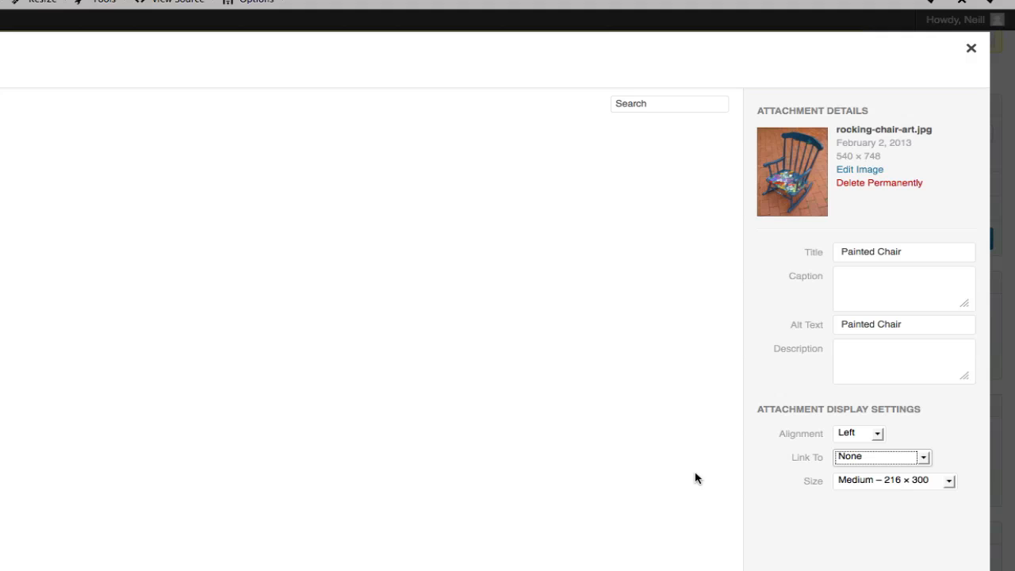
pyautogui.click(937, 481)
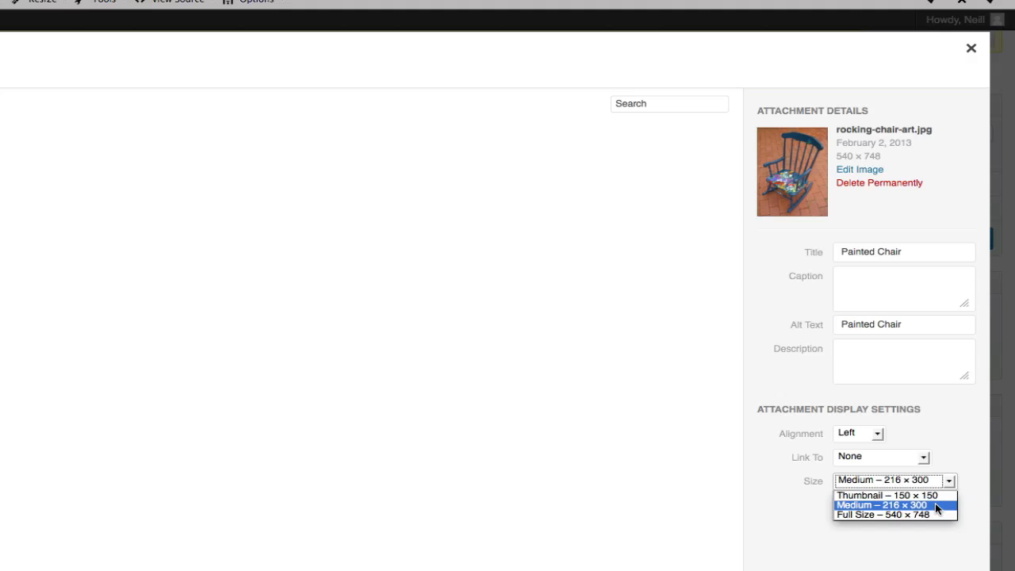
pyautogui.click(936, 505)
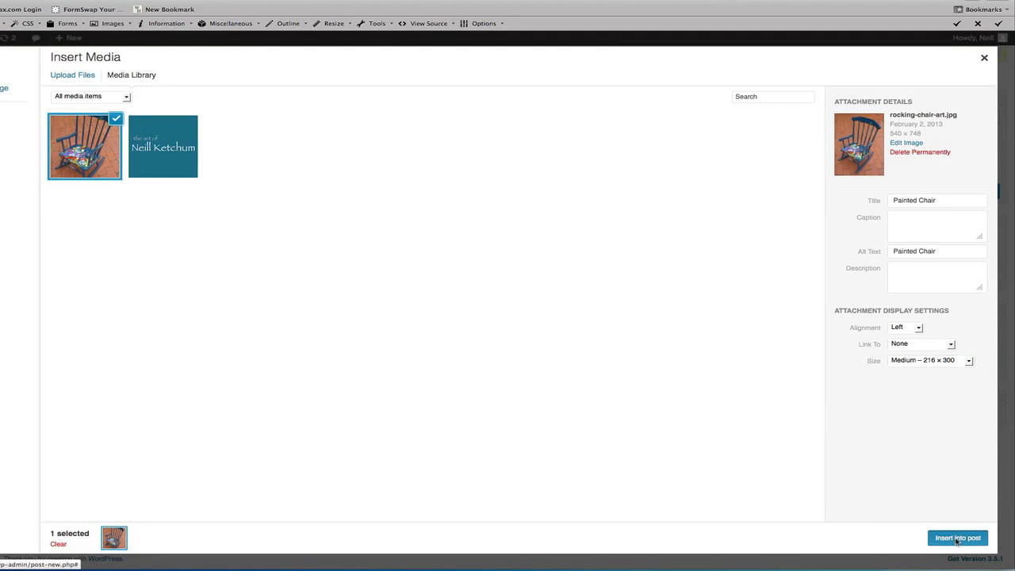
pyautogui.click(957, 538)
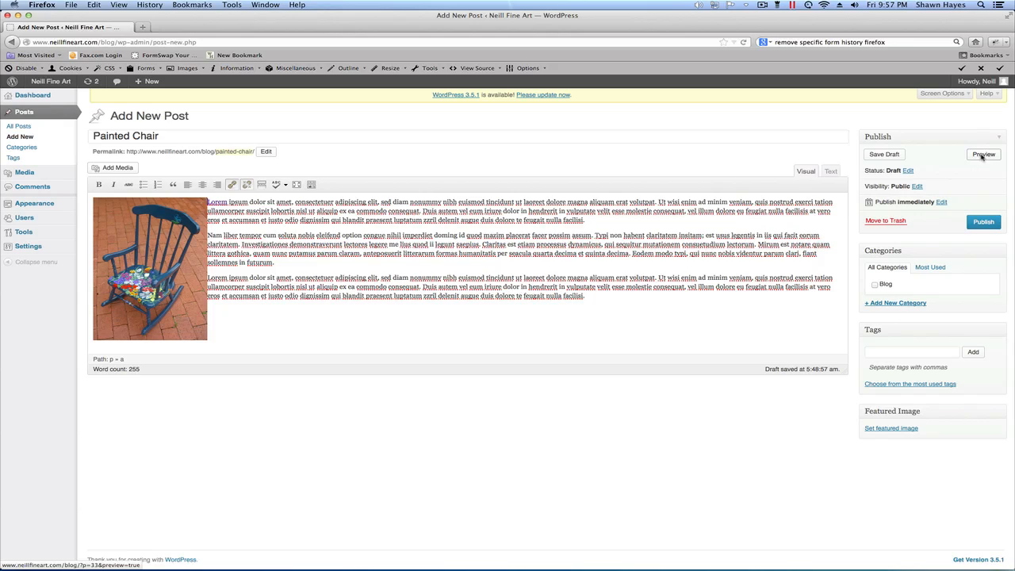
# Preview the post with its inserted image on the site, look through the page and close the preview.
pyautogui.click(983, 155)
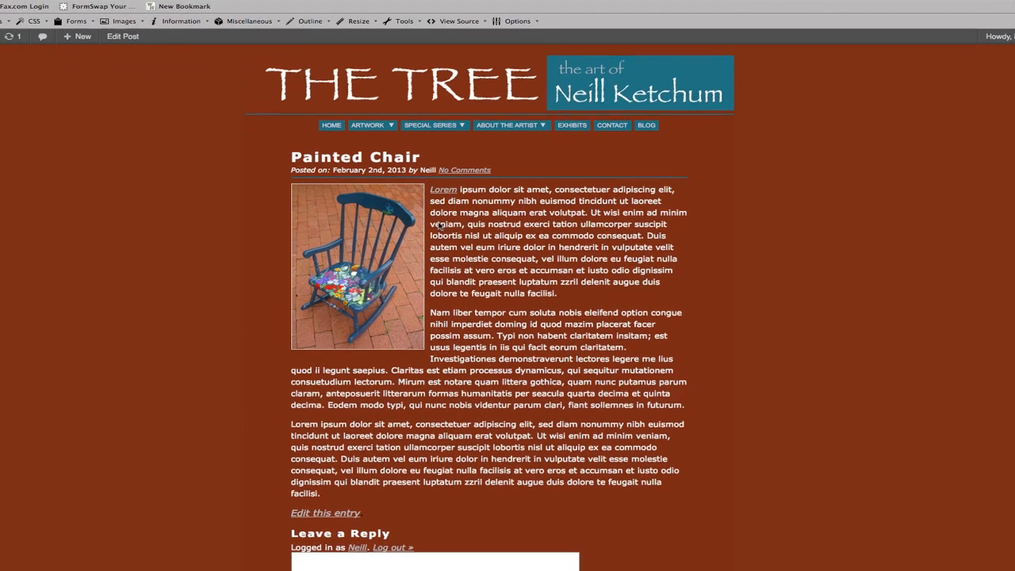
pyautogui.scroll(-2, 610, 225)
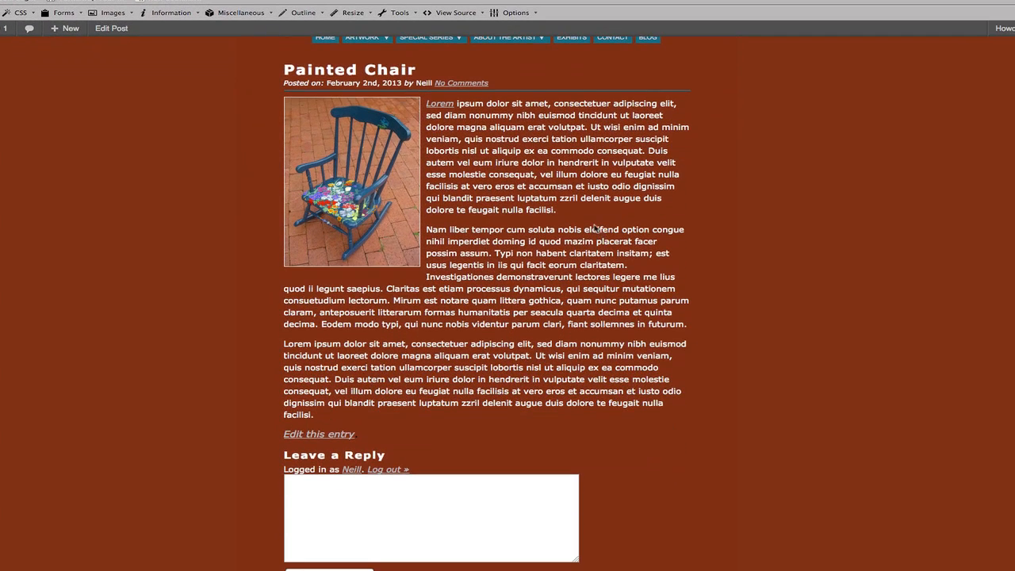
pyautogui.scroll(2, 593, 226)
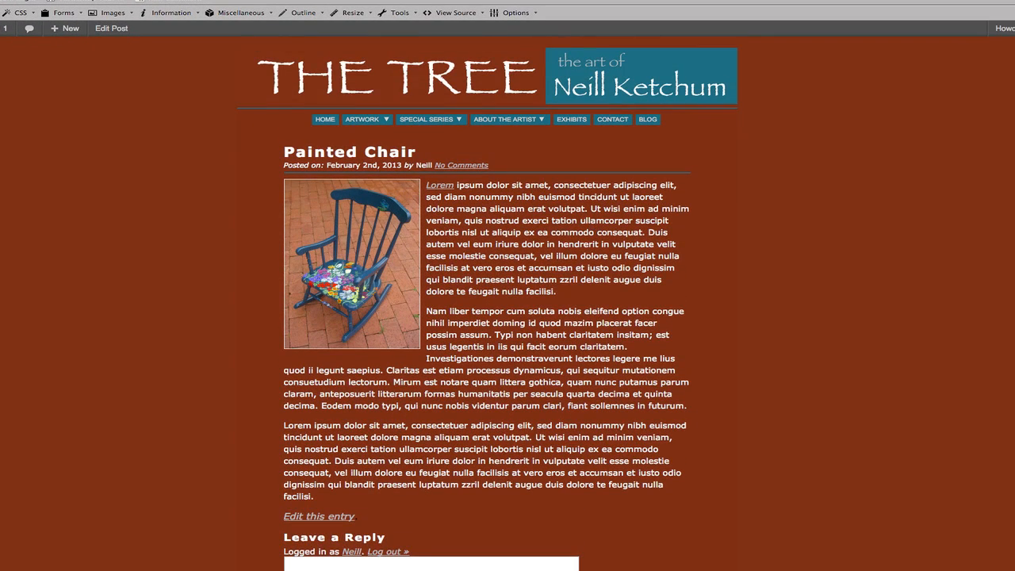
pyautogui.press('super+w')
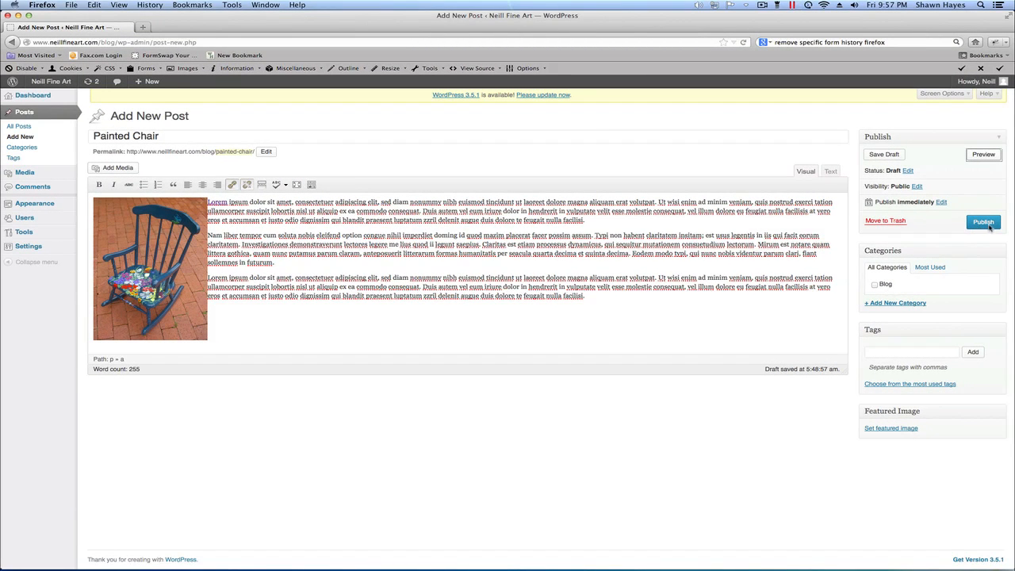
# Publish the Painted Chair post and check it on its live page and in the blog listing.
pyautogui.click(983, 223)
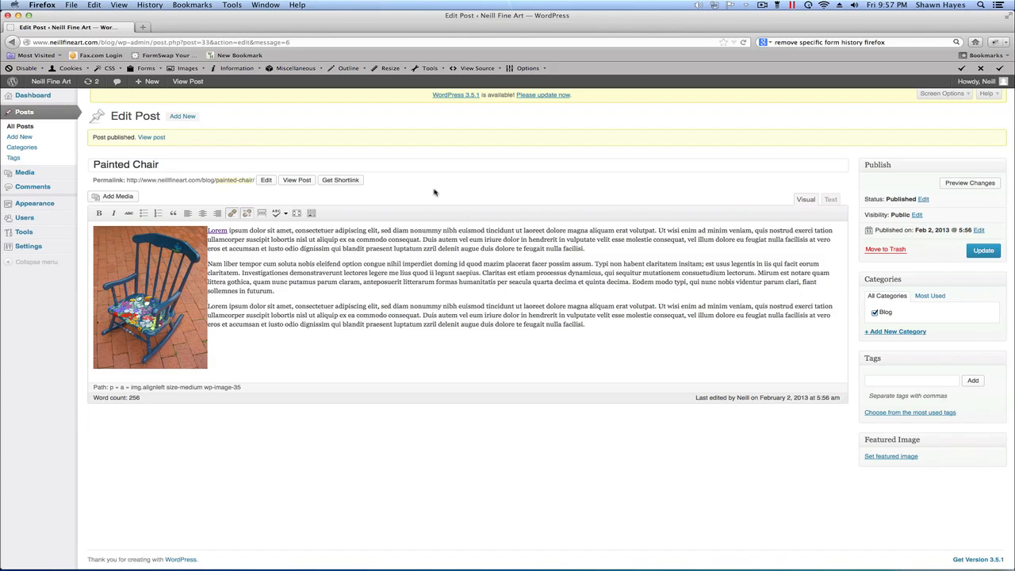
pyautogui.click(297, 180)
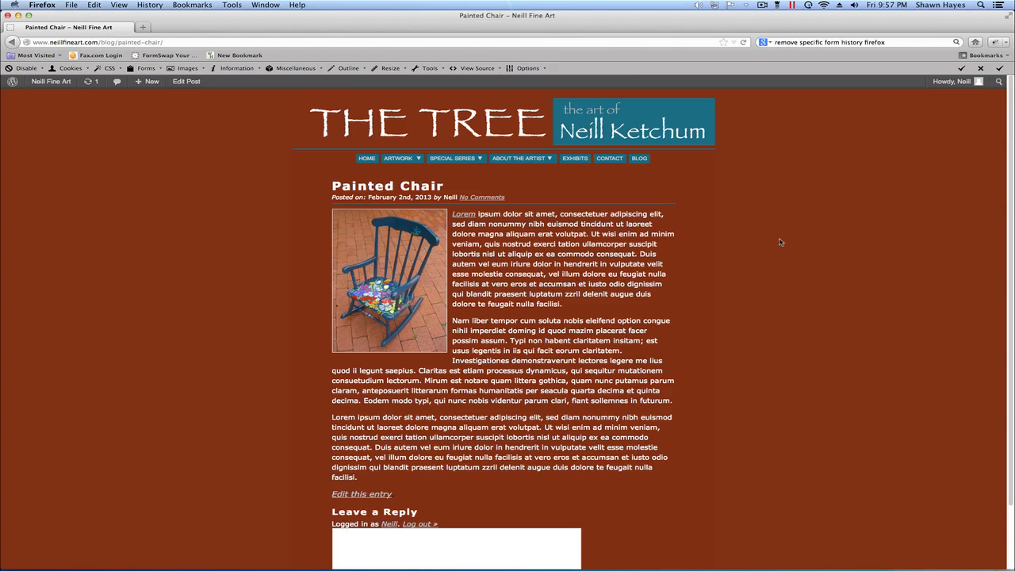
pyautogui.scroll(-2, 749, 240)
pyautogui.scroll(2, 749, 240)
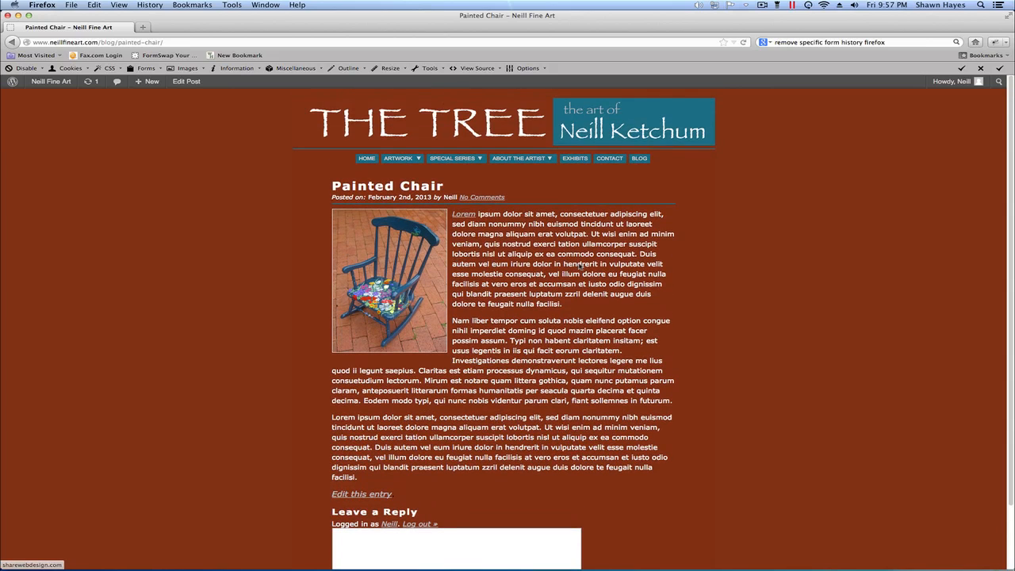
pyautogui.click(640, 159)
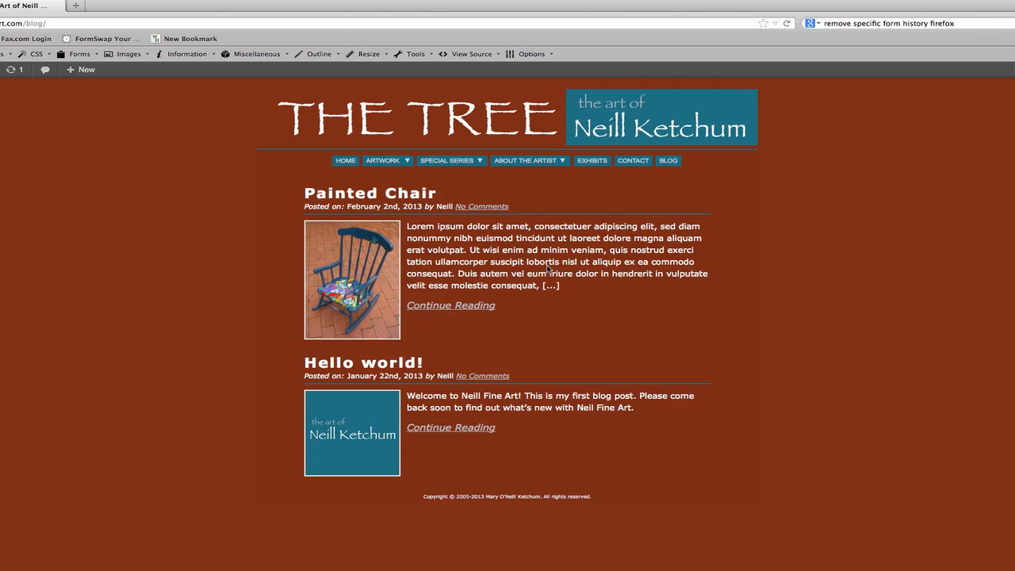
# Reopen the Painted Chair post for editing, set rocking-chair-art.jpg as its featured image and update the post.
pyautogui.click(375, 276)
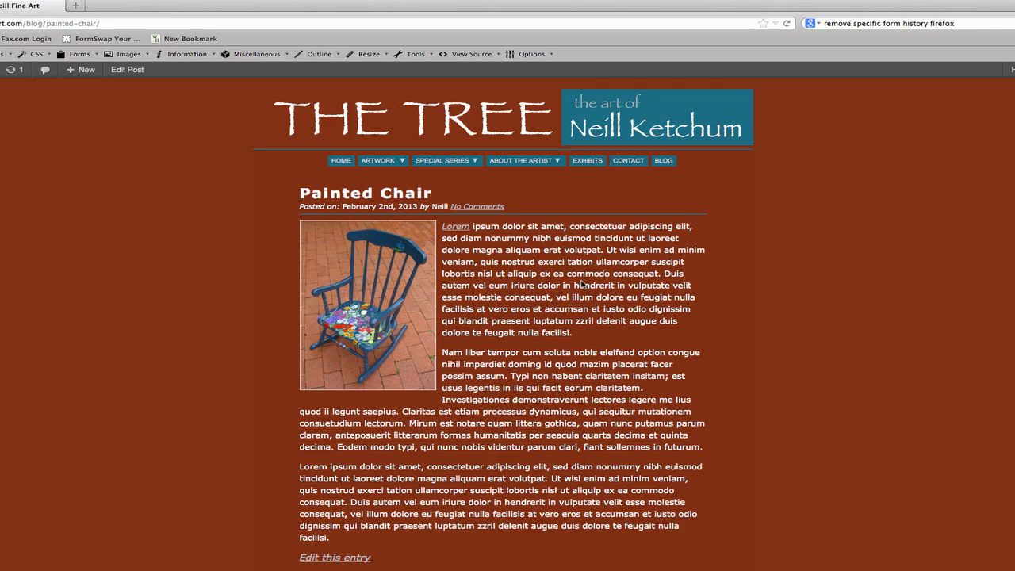
pyautogui.click(127, 70)
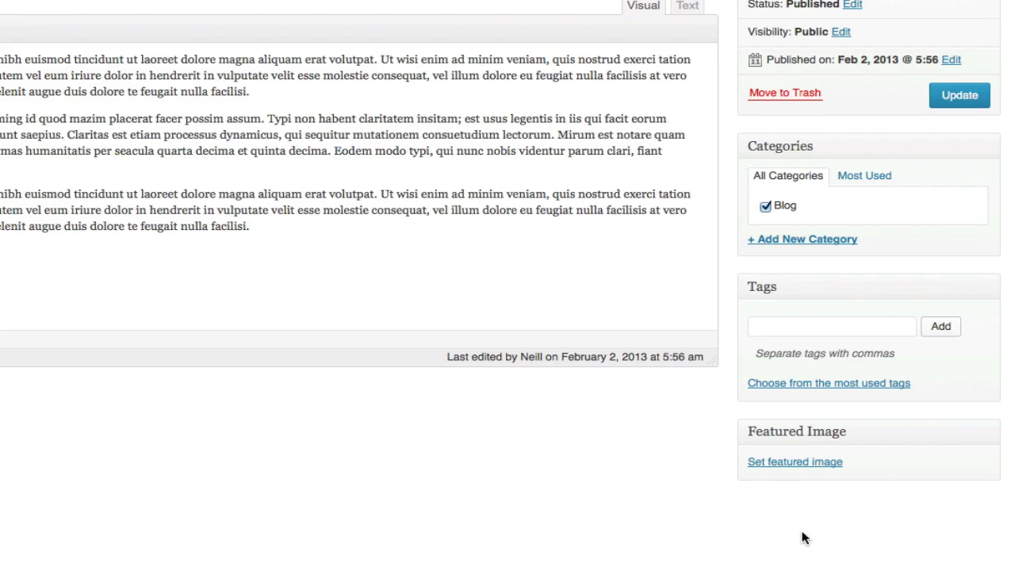
pyautogui.click(793, 461)
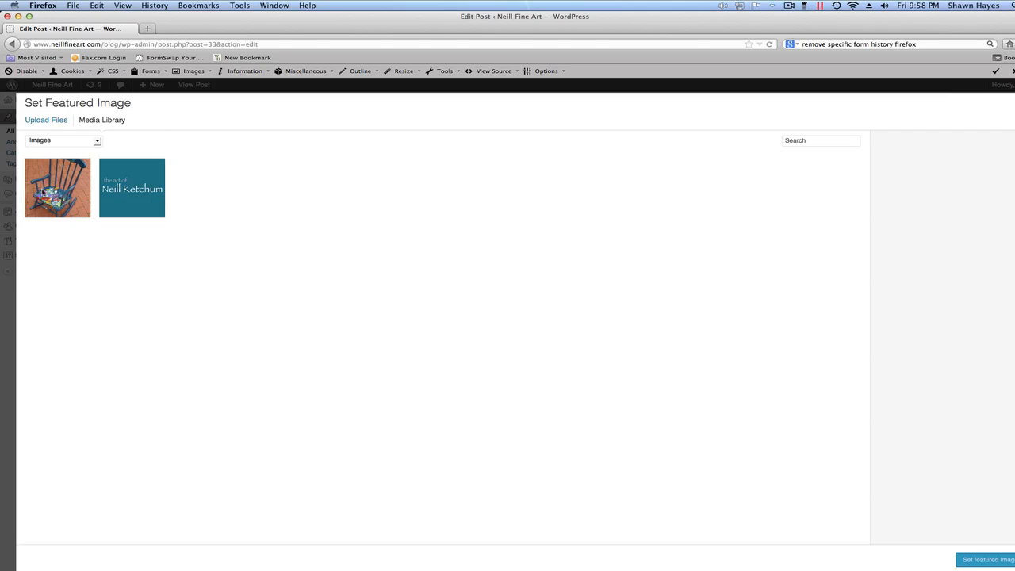
pyautogui.click(61, 194)
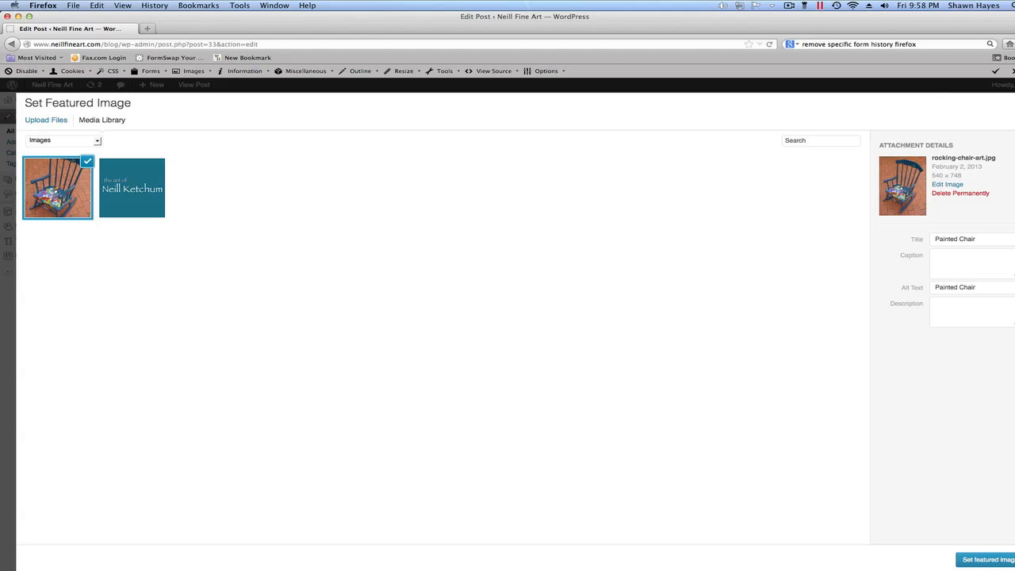
pyautogui.click(991, 560)
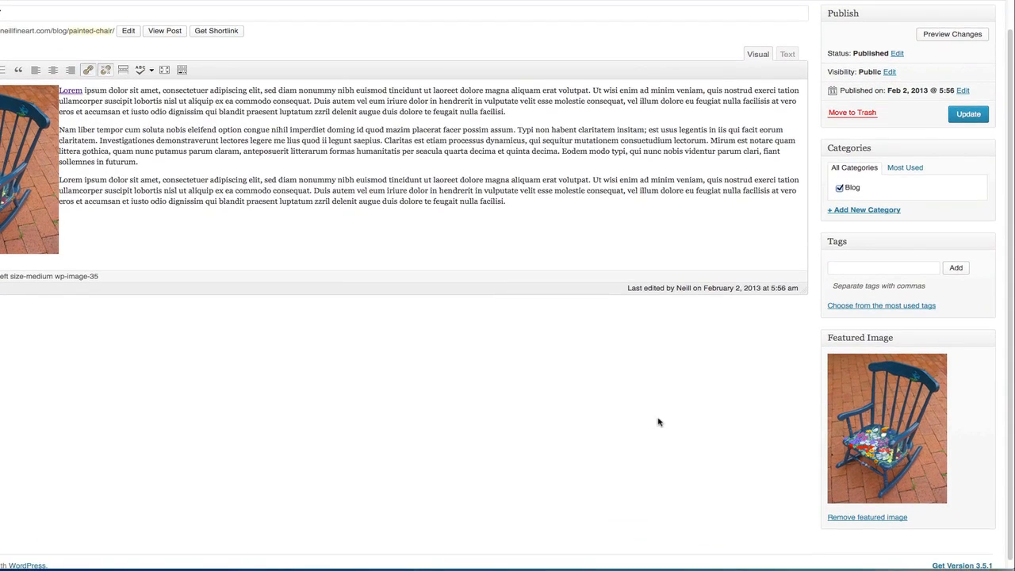
pyautogui.scroll(2, 658, 421)
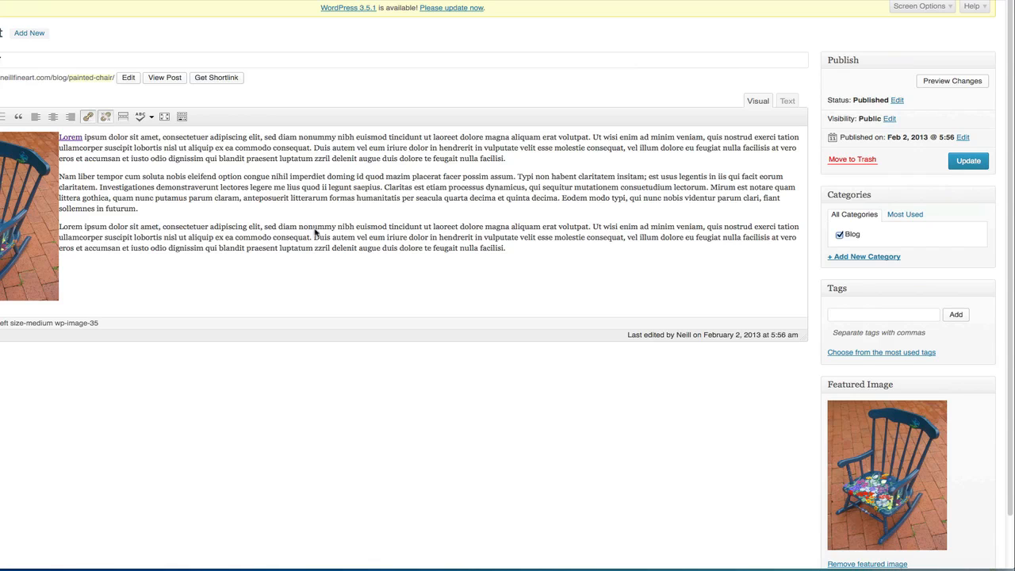
pyautogui.scroll(-2, 807, 380)
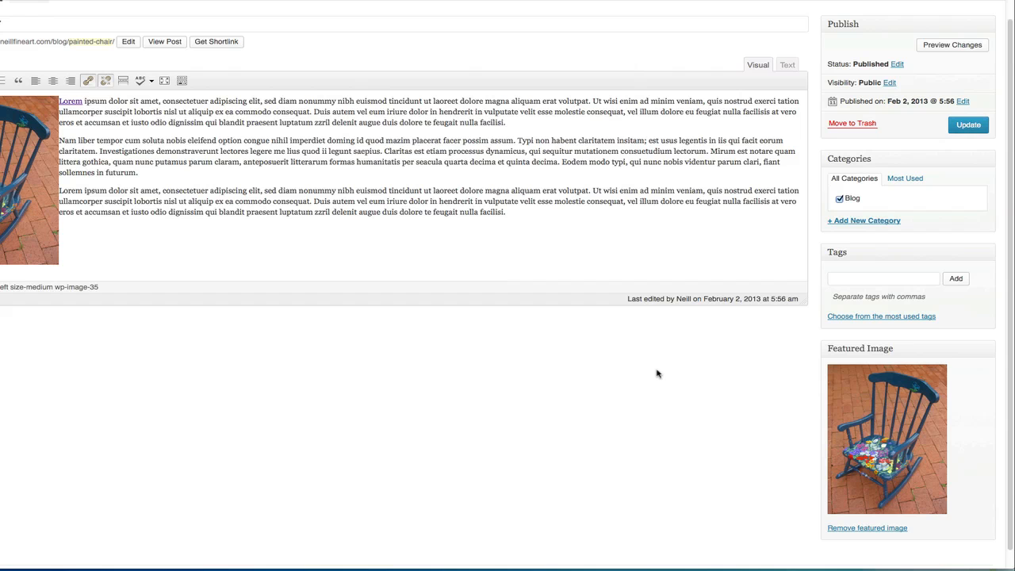
pyautogui.scroll(1, 659, 392)
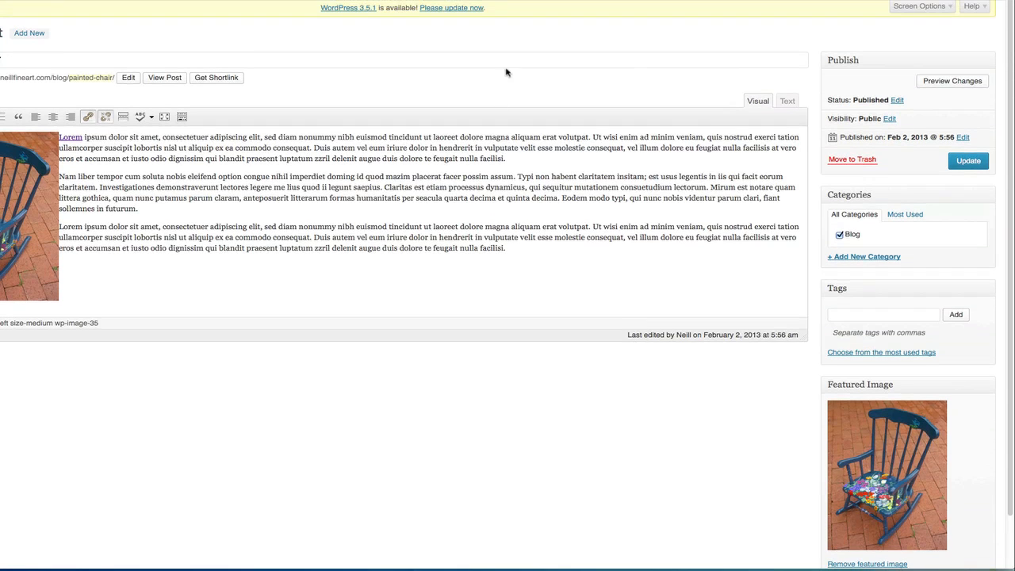
pyautogui.click(956, 161)
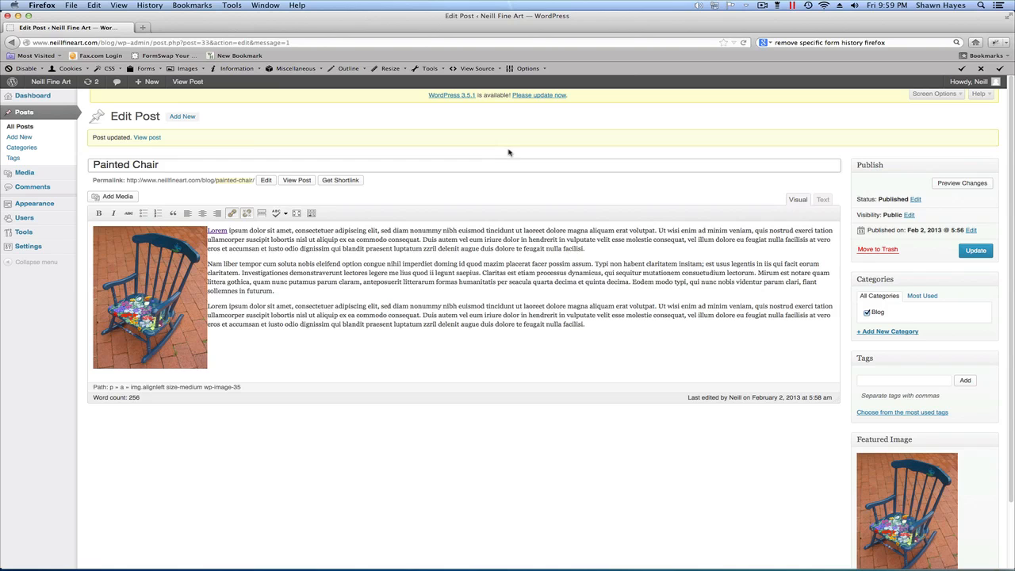
# View the updated post on the site and check its thumbnail in the blog listing.
pyautogui.click(298, 181)
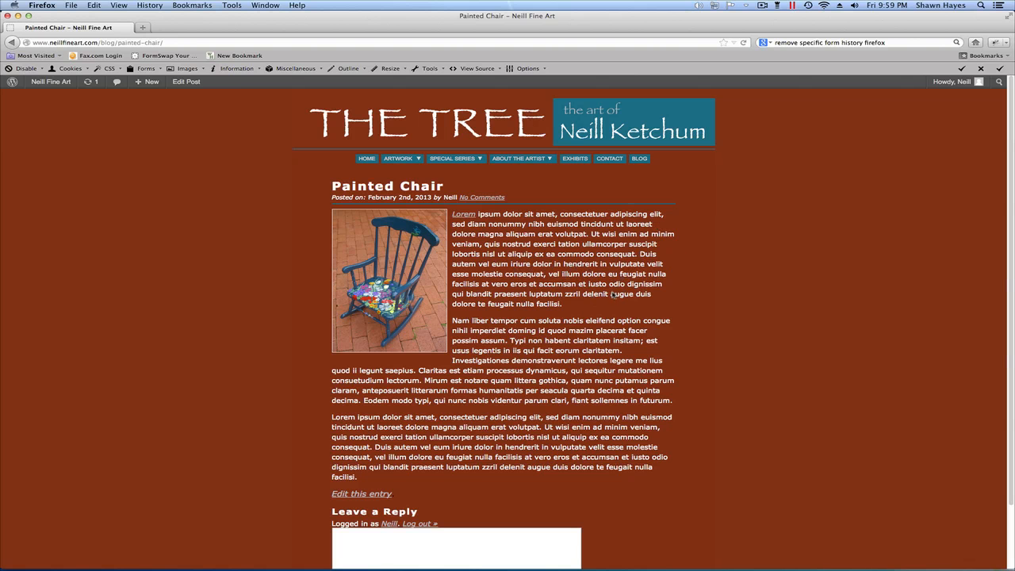
pyautogui.scroll(-4, 610, 292)
pyautogui.scroll(4, 595, 277)
pyautogui.click(639, 158)
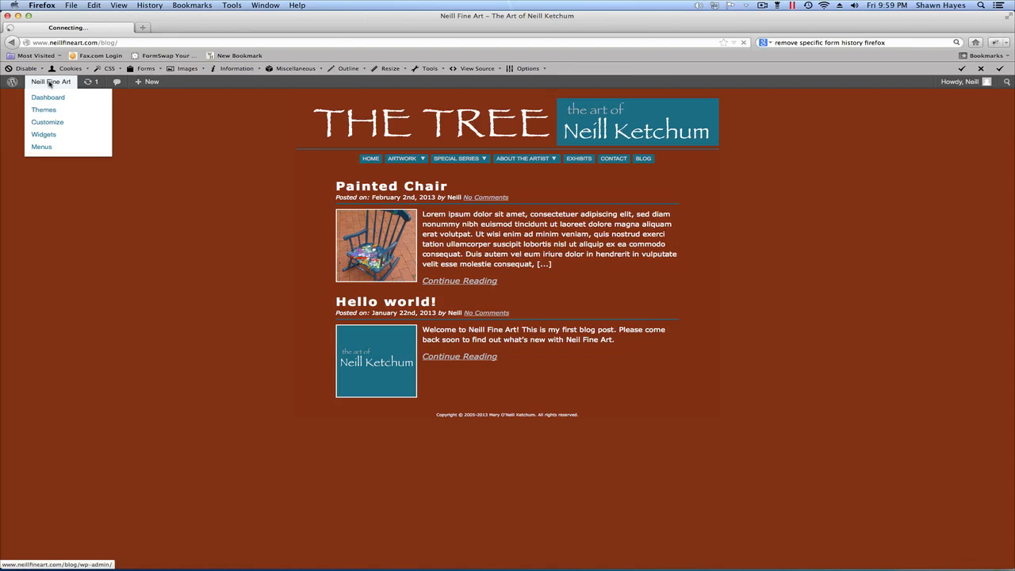
# Return to the admin area, review the list of all posts and go back to the dashboard.
pyautogui.click(69, 97)
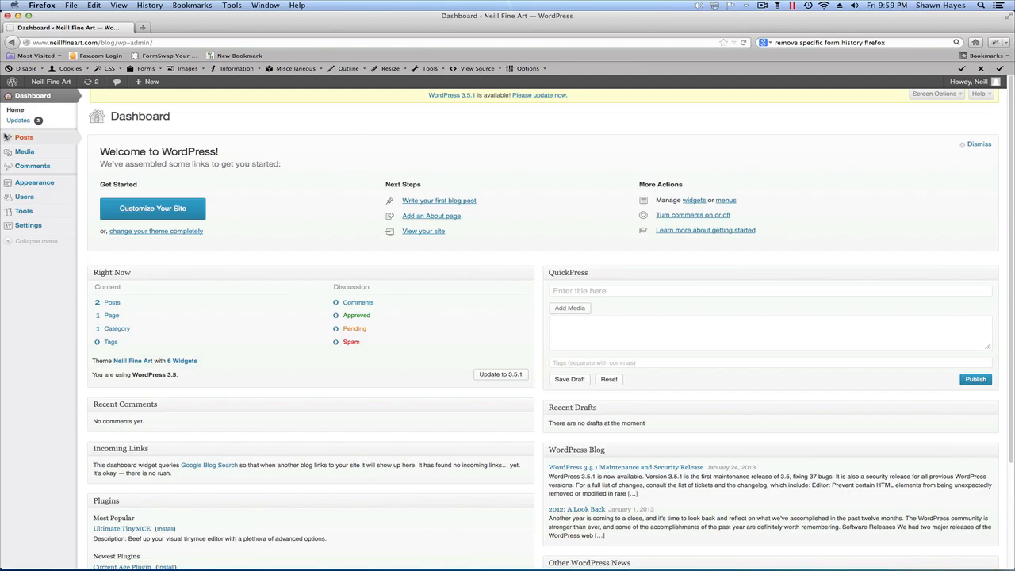
pyautogui.moveTo(12, 139)
pyautogui.click(92, 137)
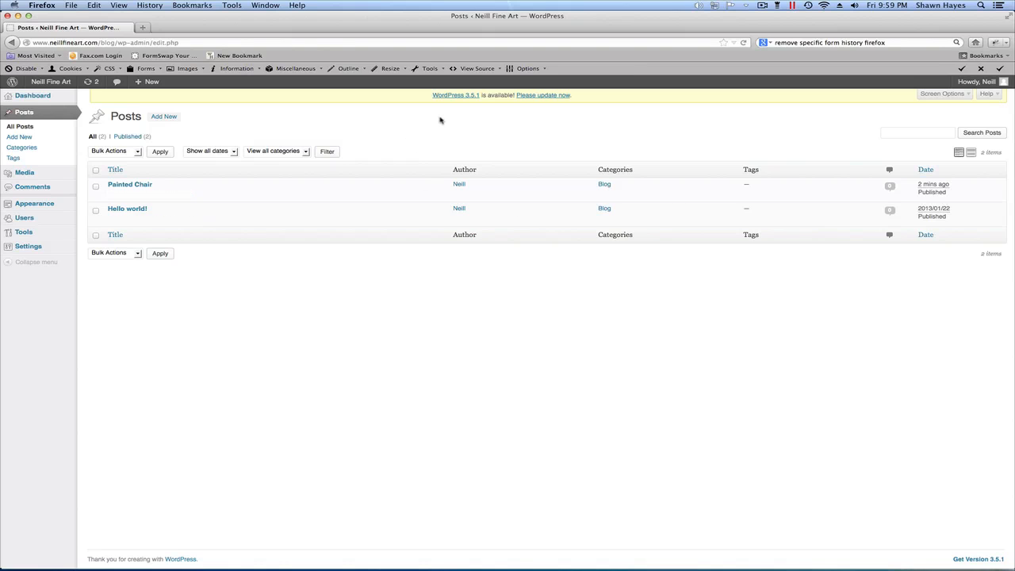
pyautogui.click(22, 99)
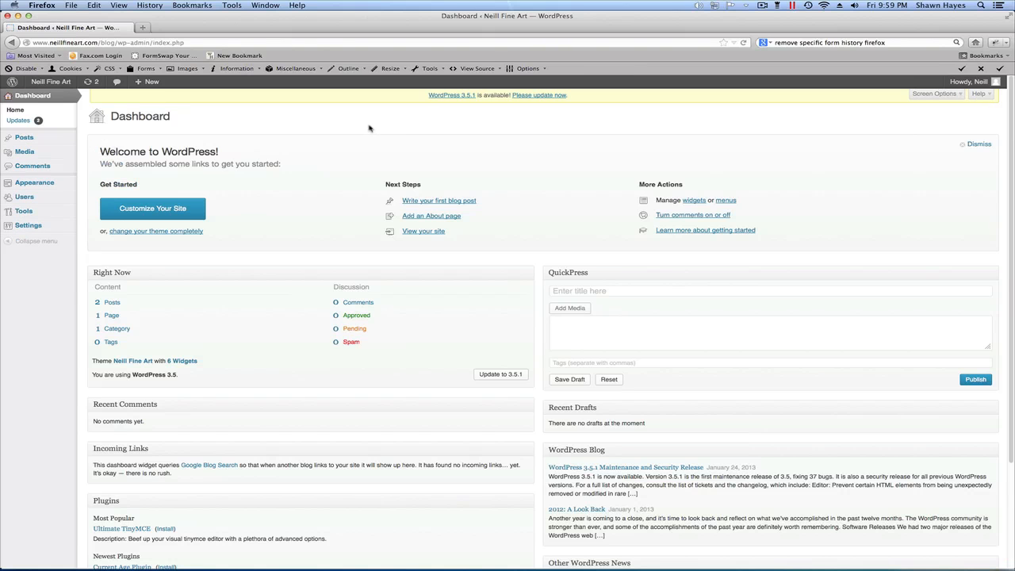